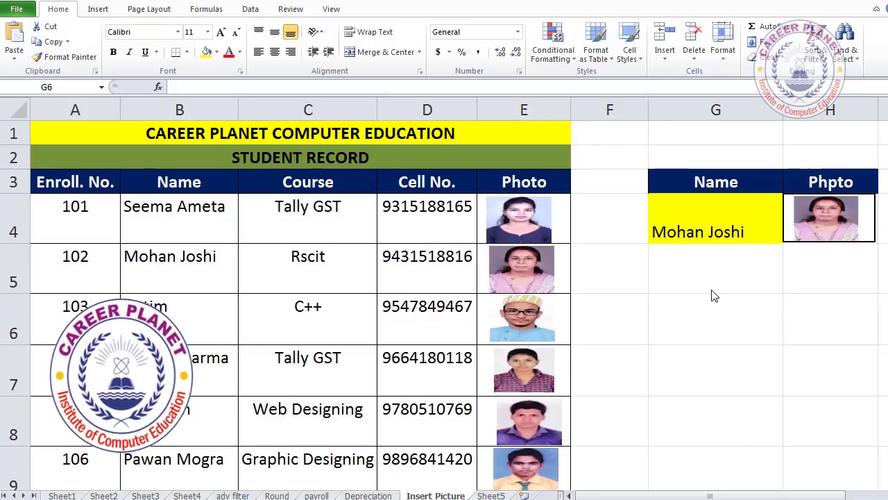
Step: Inspect the prepared sheet's lookup area, first student's photo and phone number cell
click(640, 264)
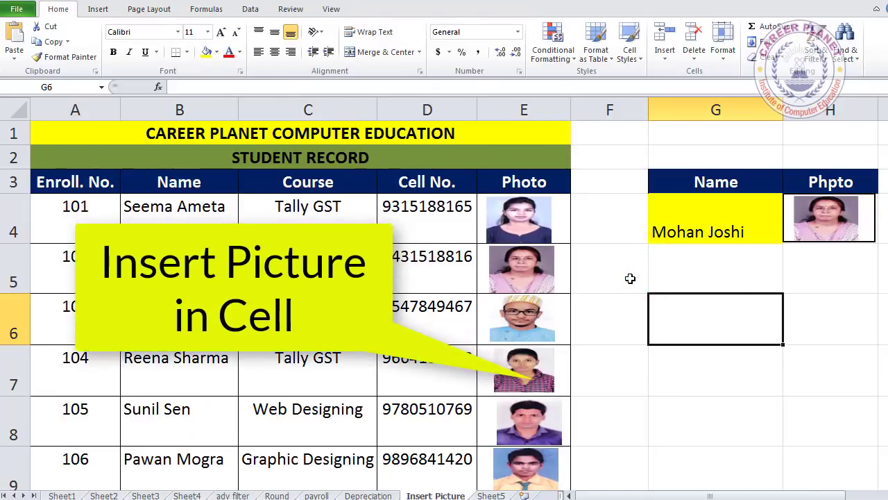
click(566, 264)
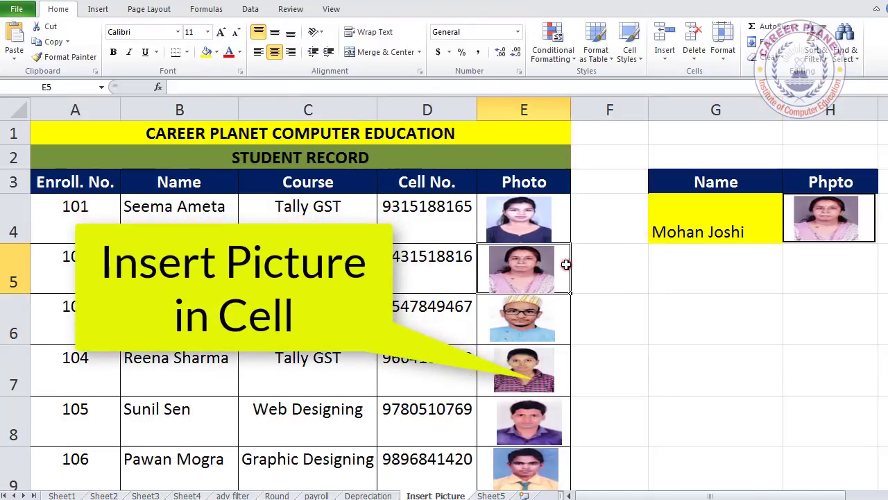
click(555, 216)
click(561, 218)
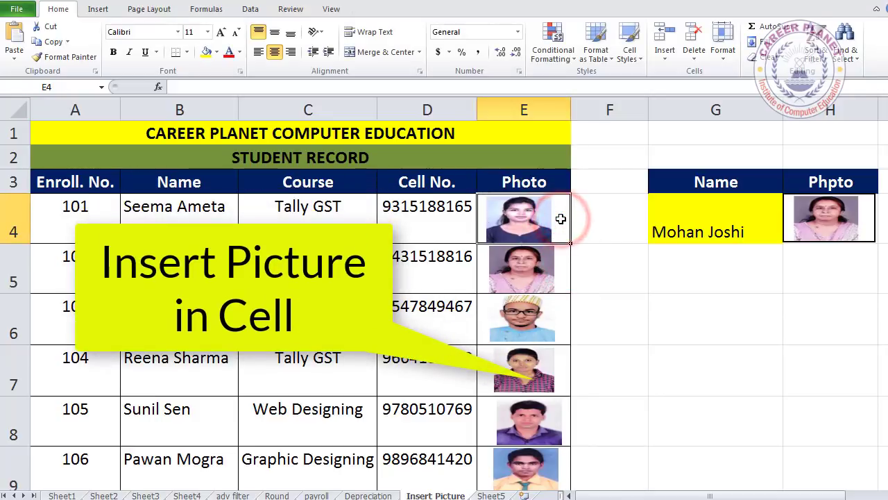
click(403, 225)
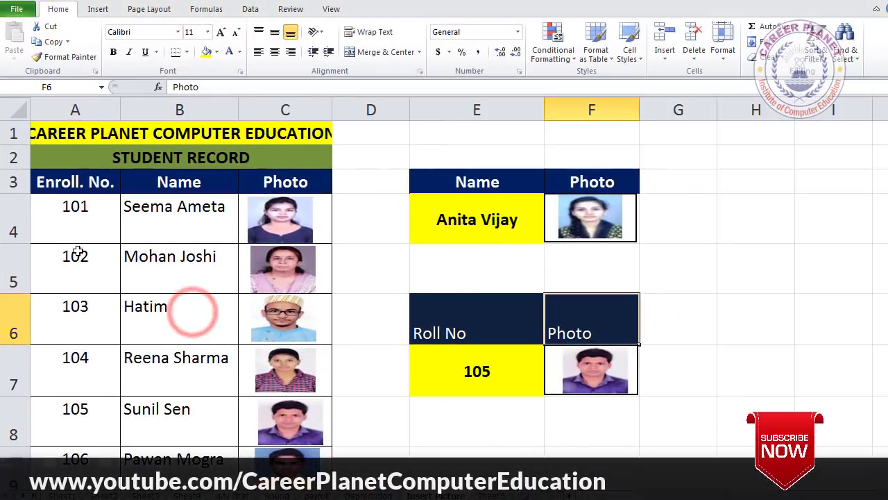
drag(70, 218, 259, 317)
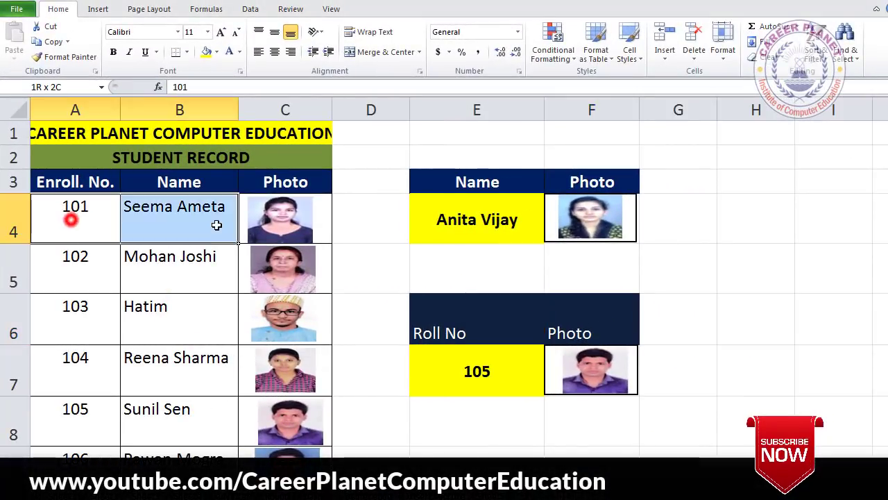
click(208, 360)
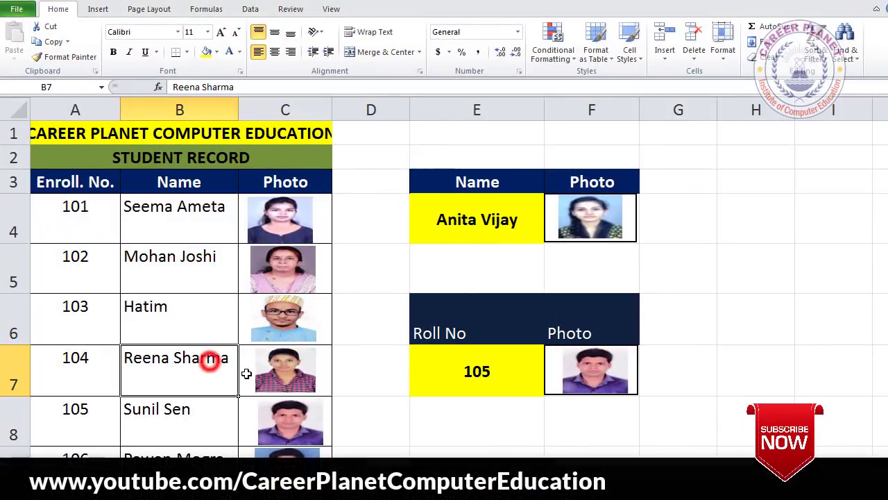
click(489, 231)
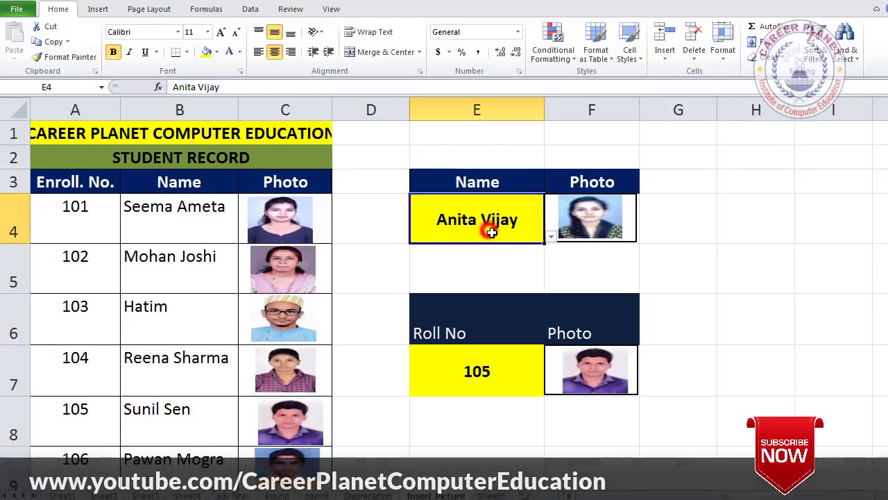
click(550, 238)
click(469, 302)
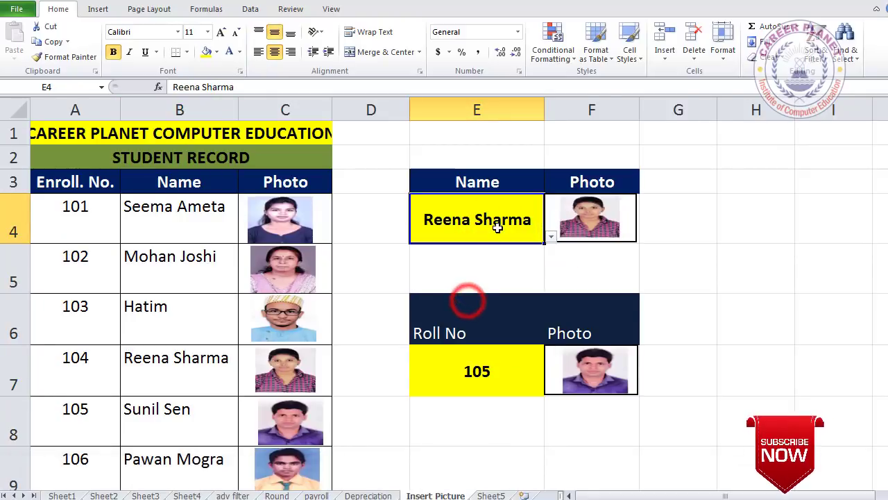
click(591, 225)
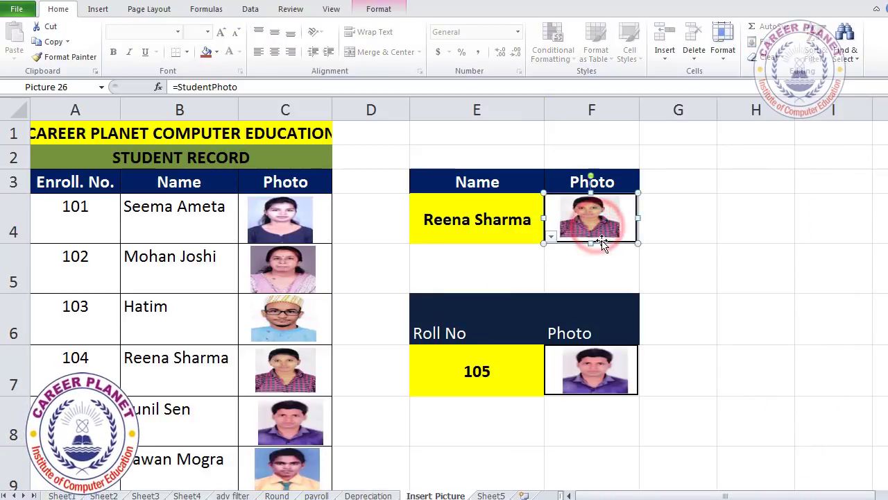
click(551, 238)
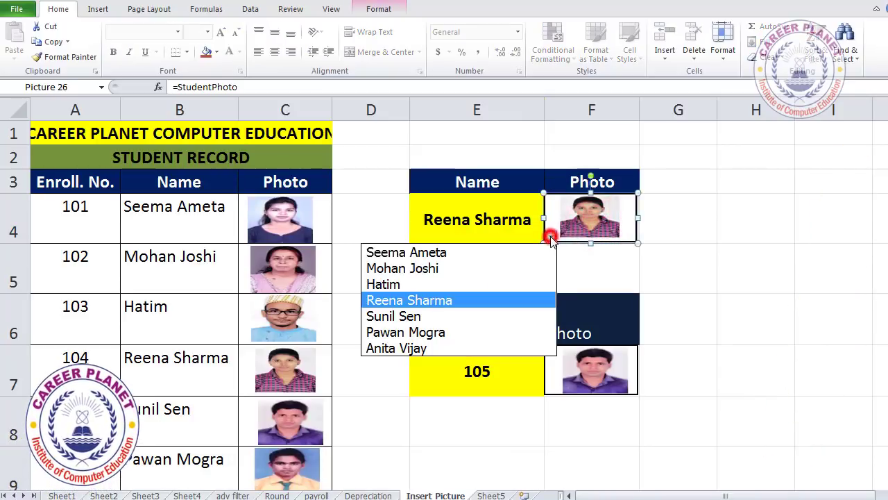
click(457, 268)
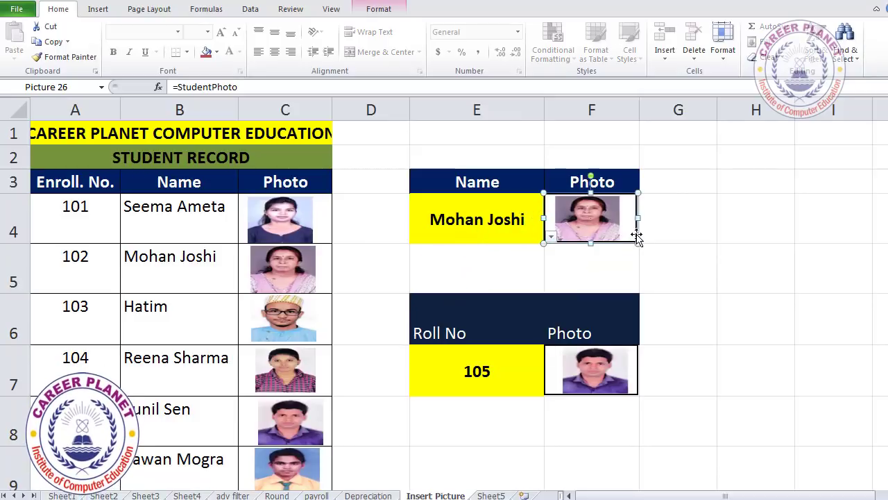
Step: Change the Roll No lookup from its dropdown, then type 105 into it
click(499, 388)
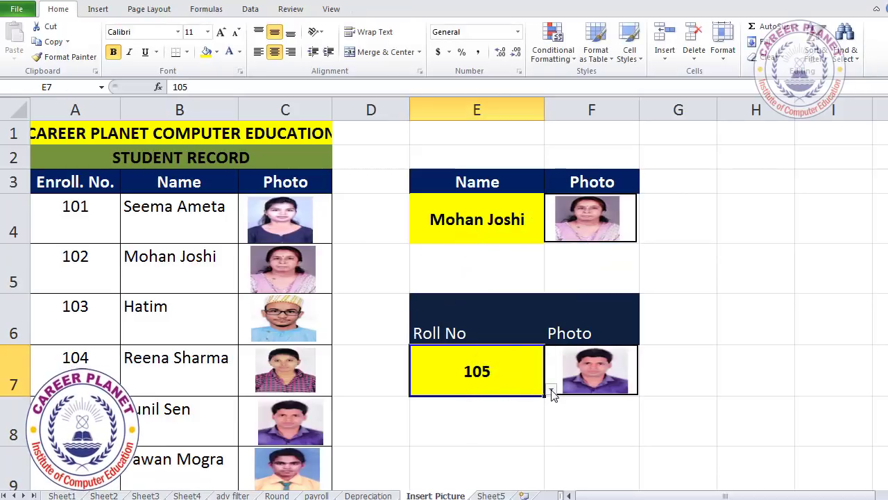
click(551, 391)
click(444, 437)
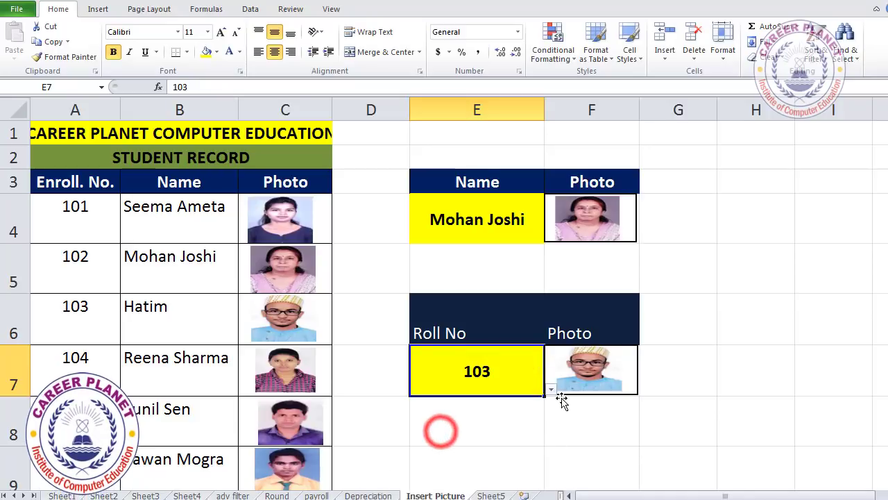
double_click(479, 372)
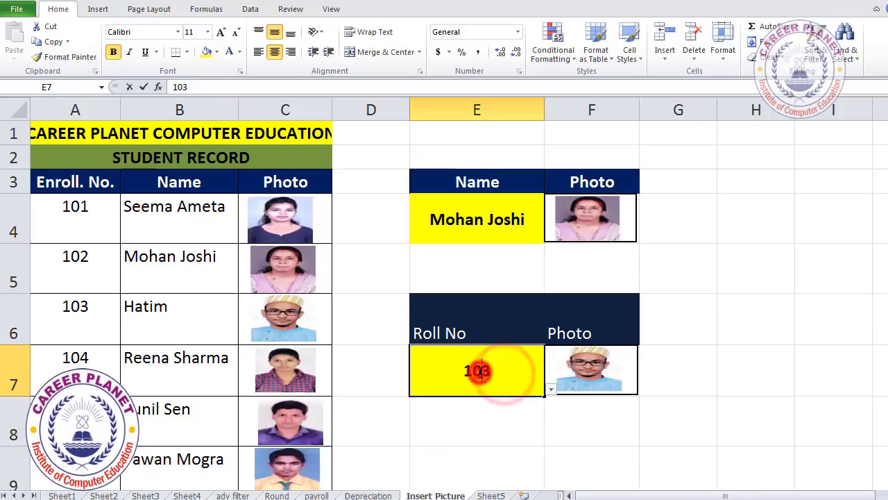
double_click(478, 372)
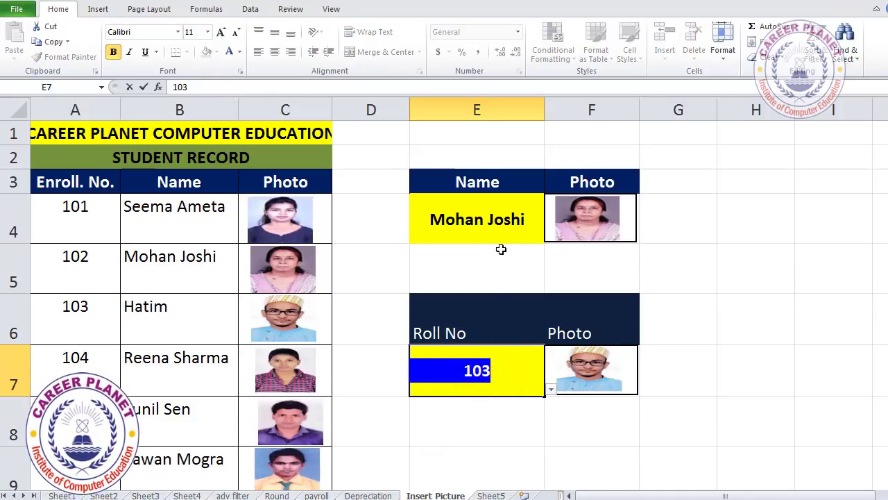
double_click(495, 371)
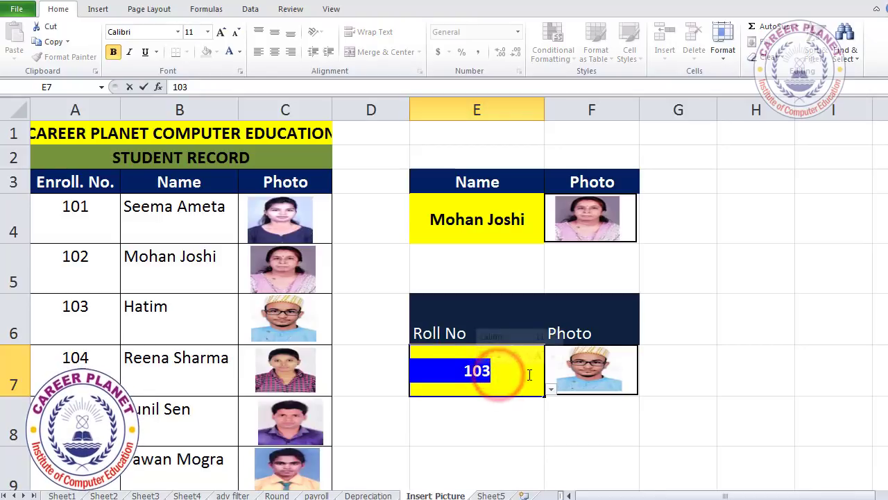
text(105)
key(Return)
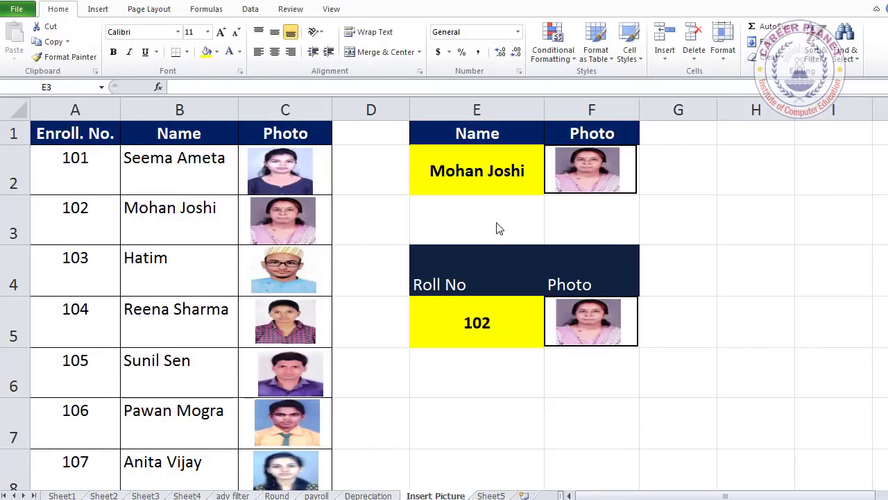
Step: Enter =MATCH(E5,A2:A8,0) in E3, returning position 2
click(499, 223)
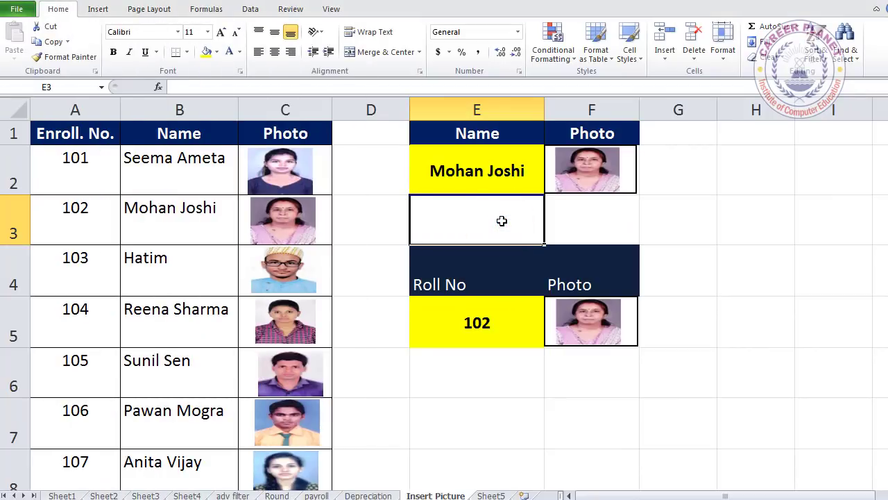
text(=mat)
key(Tab)
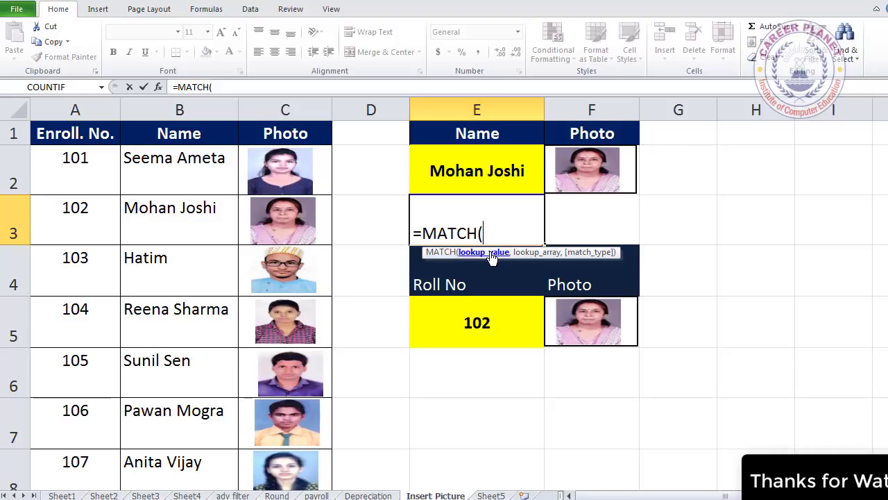
click(479, 330)
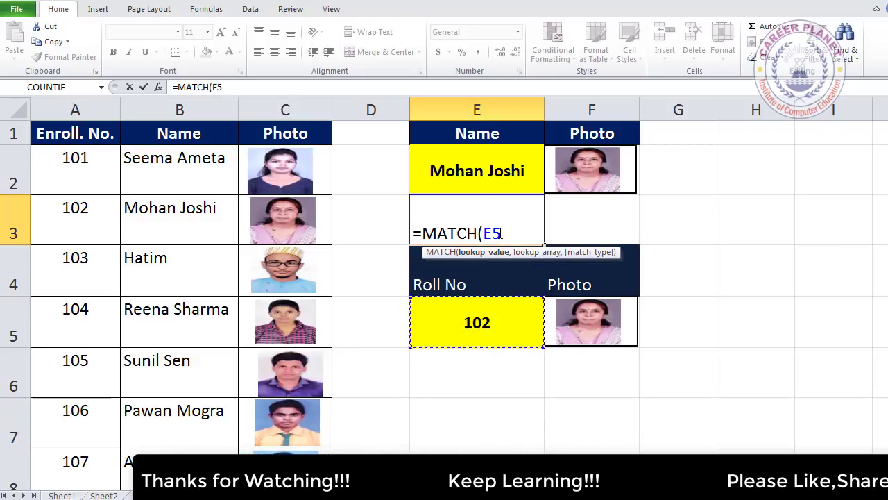
text(,)
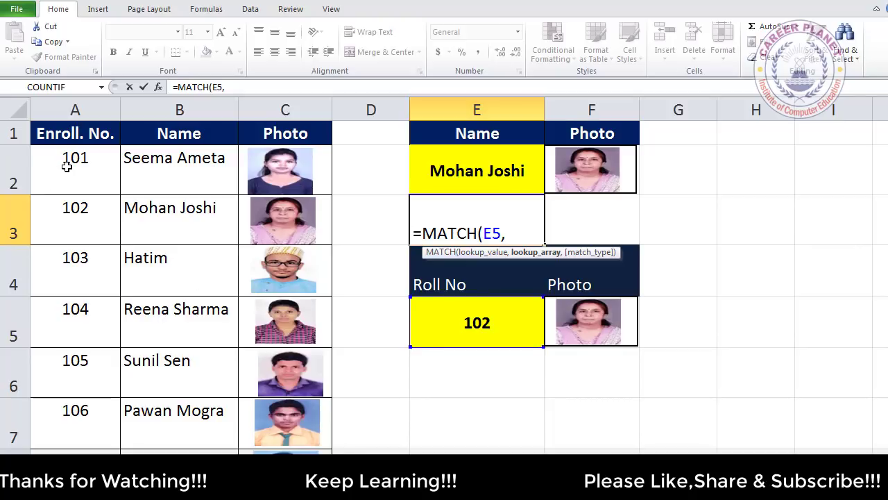
drag(65, 168, 70, 462)
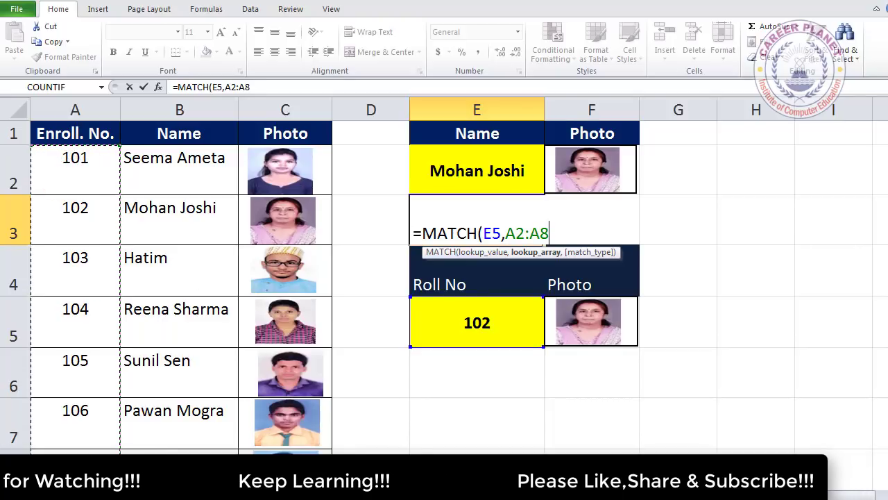
text(,0)
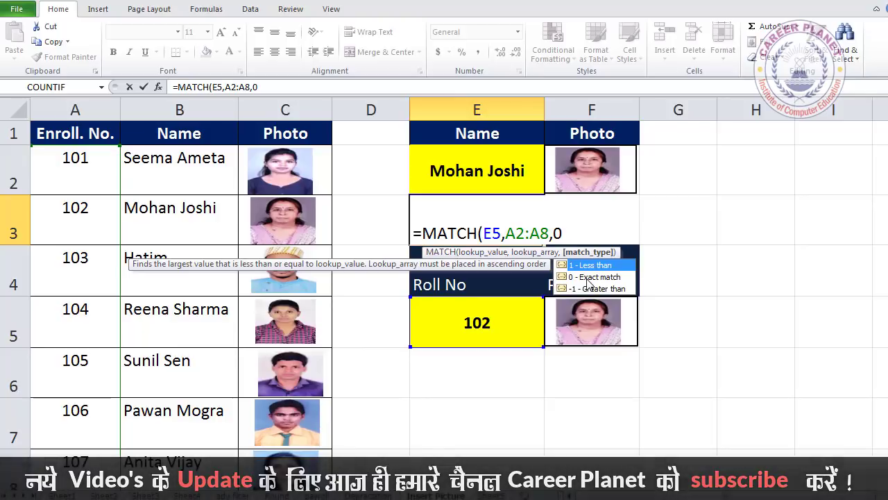
text())
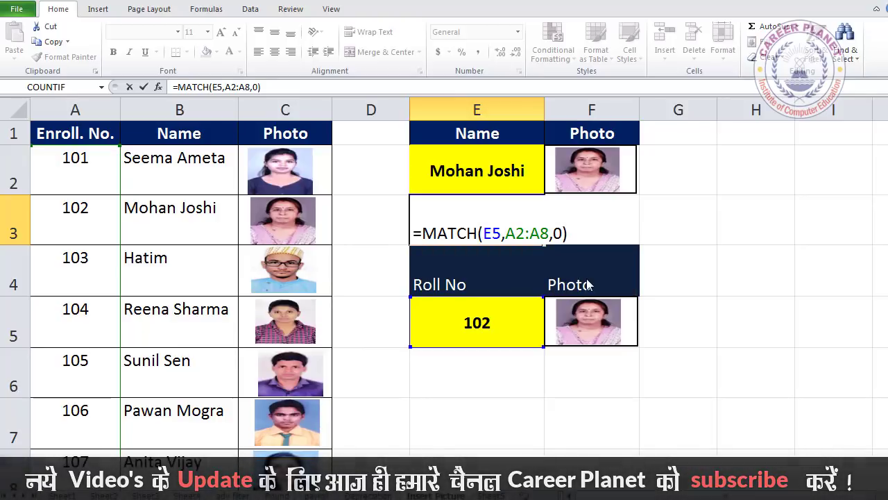
key(Return)
click(528, 233)
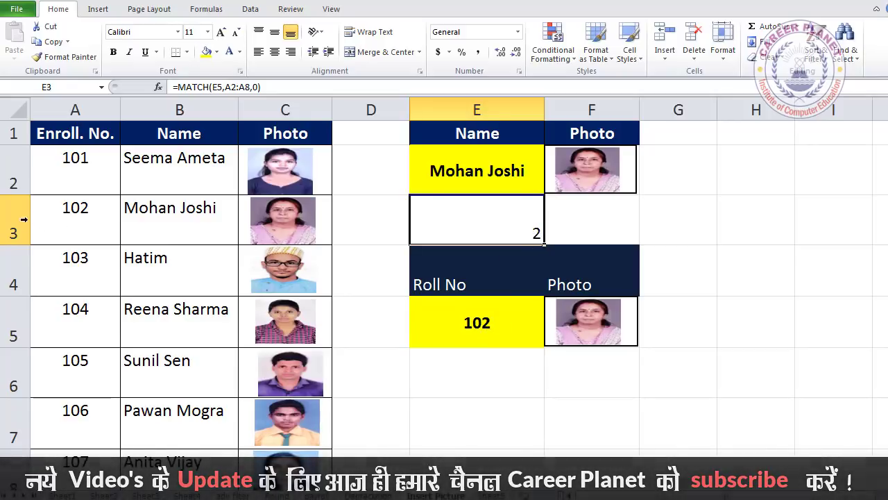
click(11, 166)
click(15, 214)
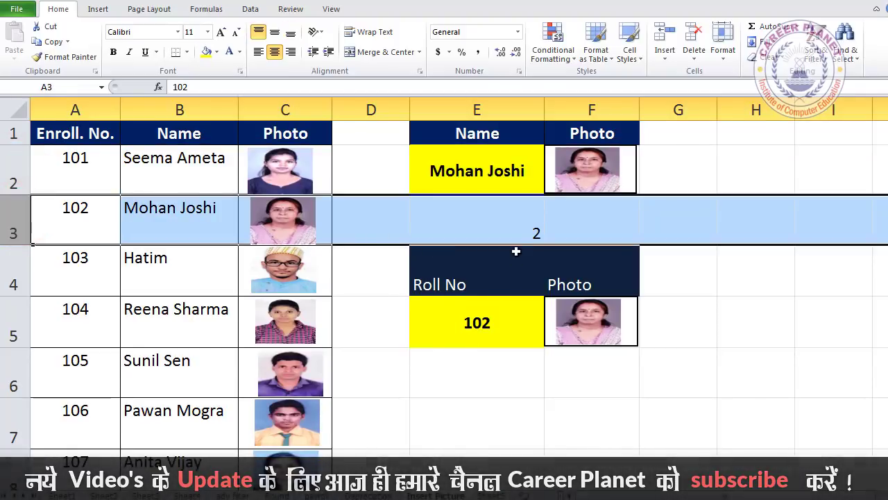
click(514, 223)
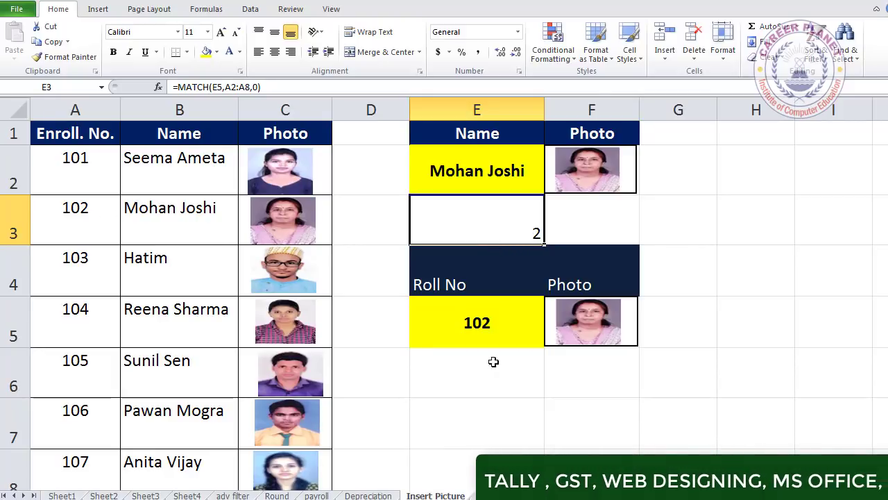
click(485, 328)
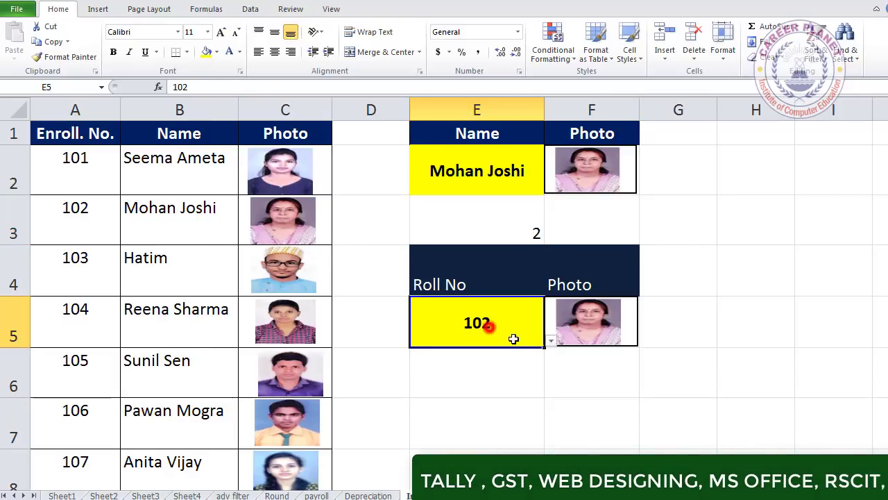
click(553, 341)
click(454, 421)
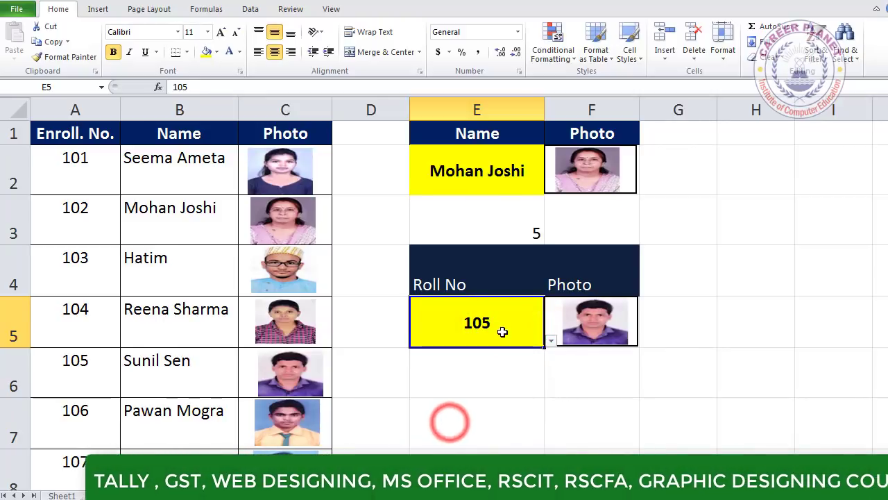
click(516, 230)
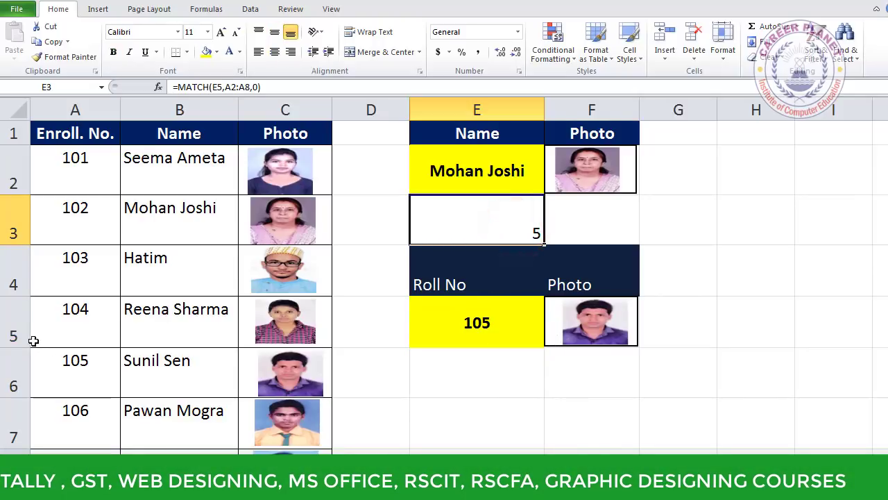
click(71, 394)
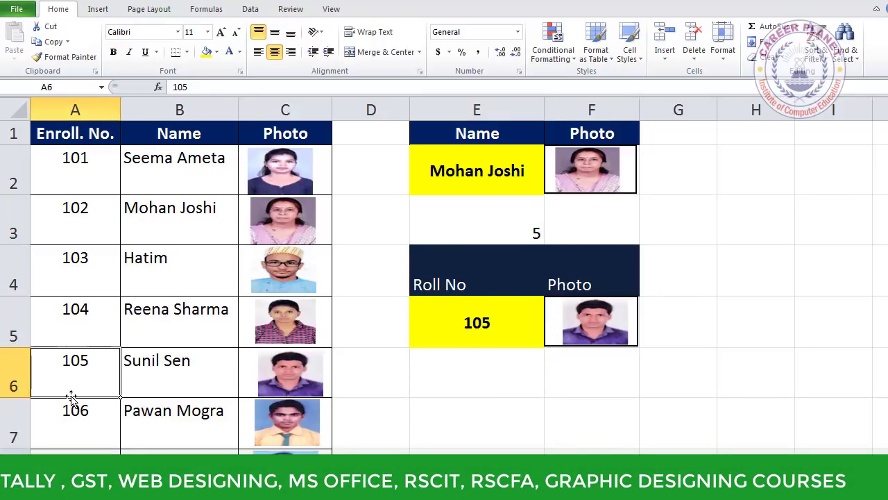
click(501, 238)
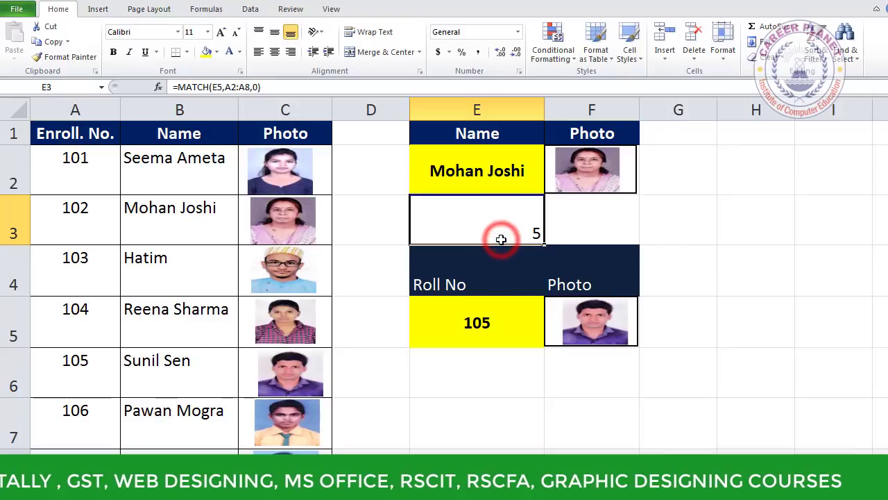
click(595, 231)
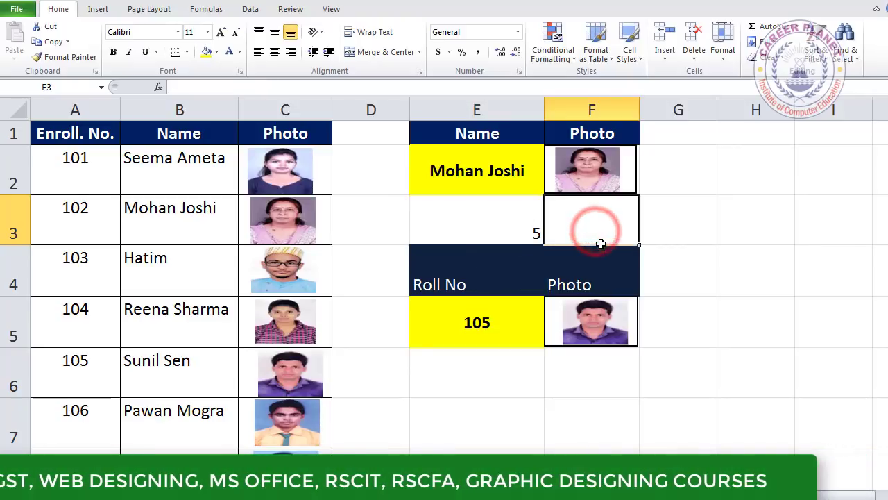
text(=)
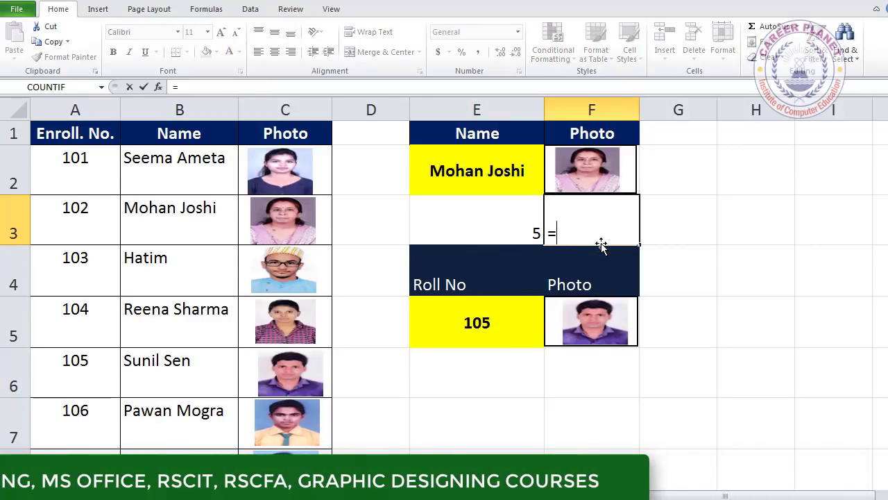
text(in)
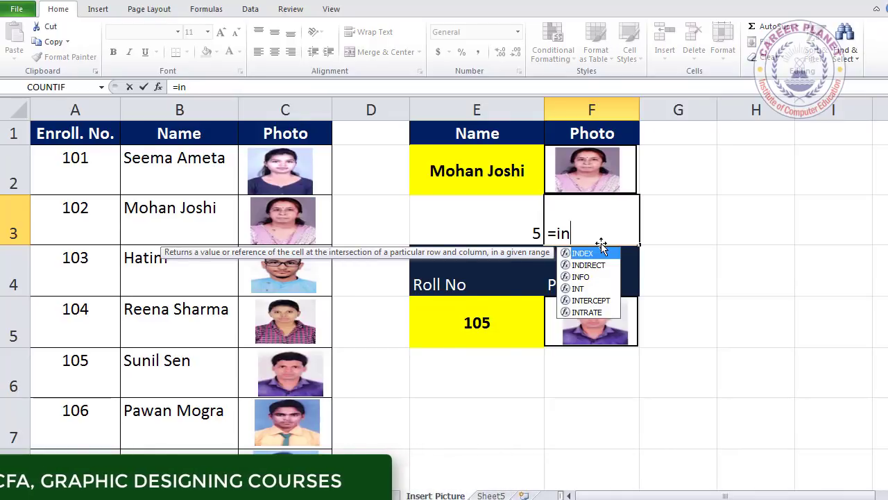
key(Tab)
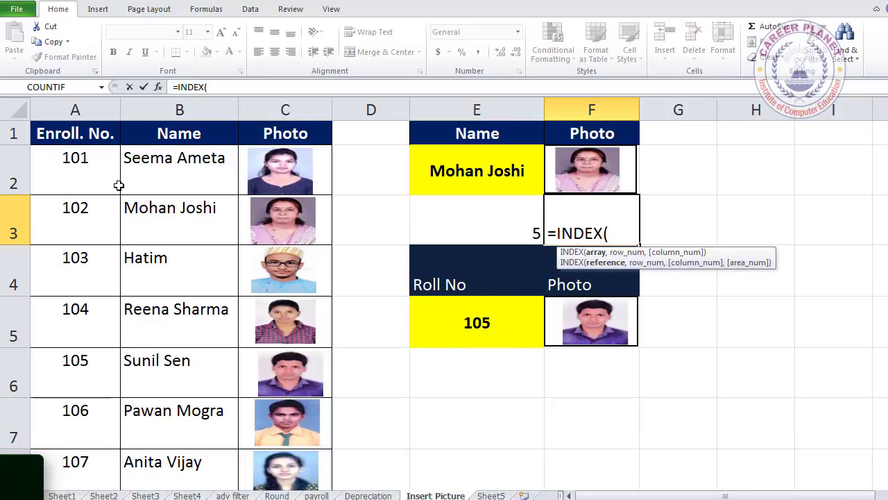
mouse_move(111, 169)
mouse_down()
mouse_move(282, 334)
mouse_move(282, 463)
mouse_up()
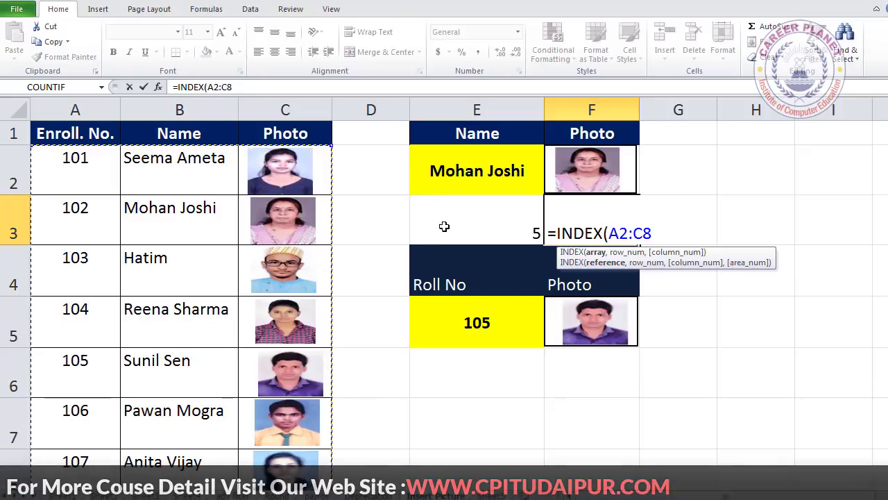
text(,1)
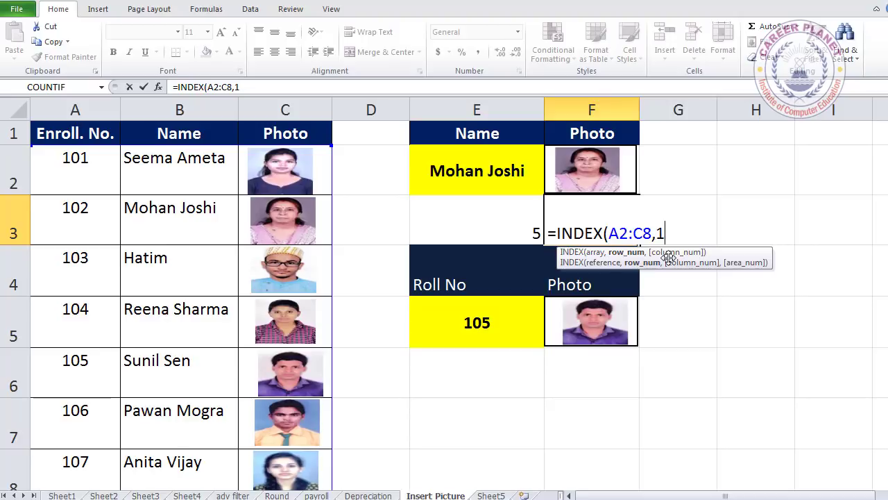
text(,2)
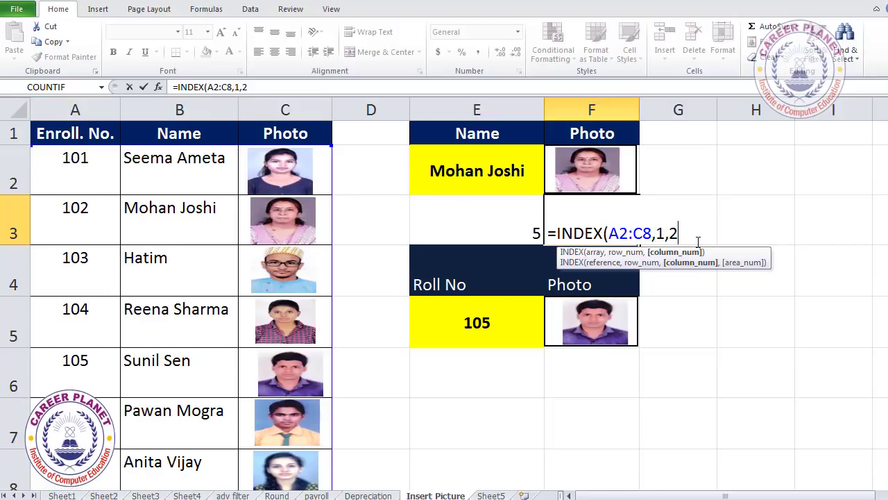
key(Return)
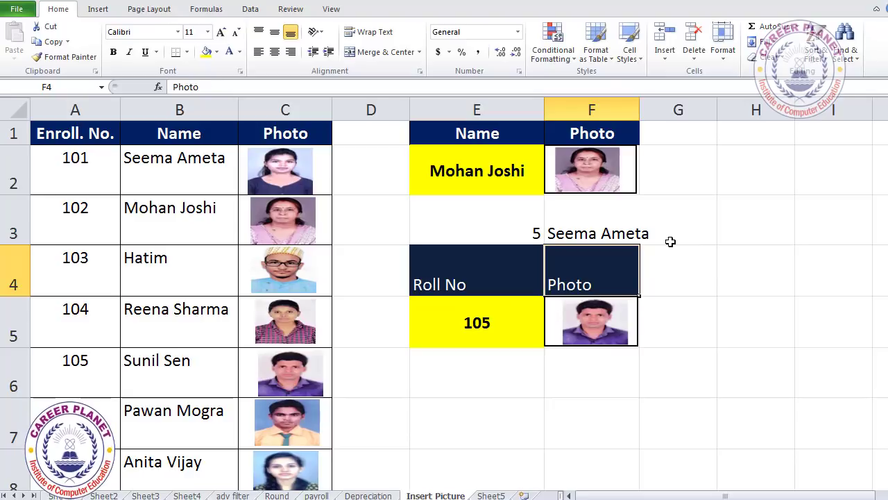
Step: Compare the E3 and F3 formulas, then clear both cells
click(591, 231)
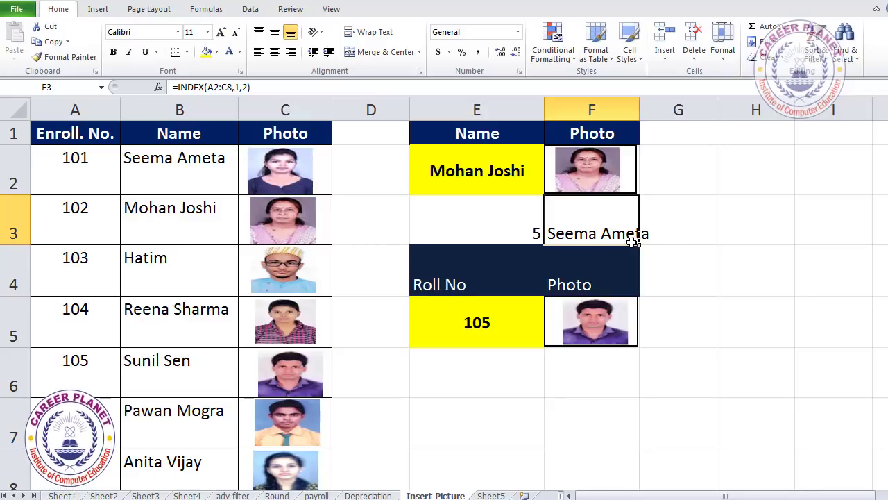
click(532, 232)
click(596, 223)
drag(522, 233, 590, 232)
key(Delete)
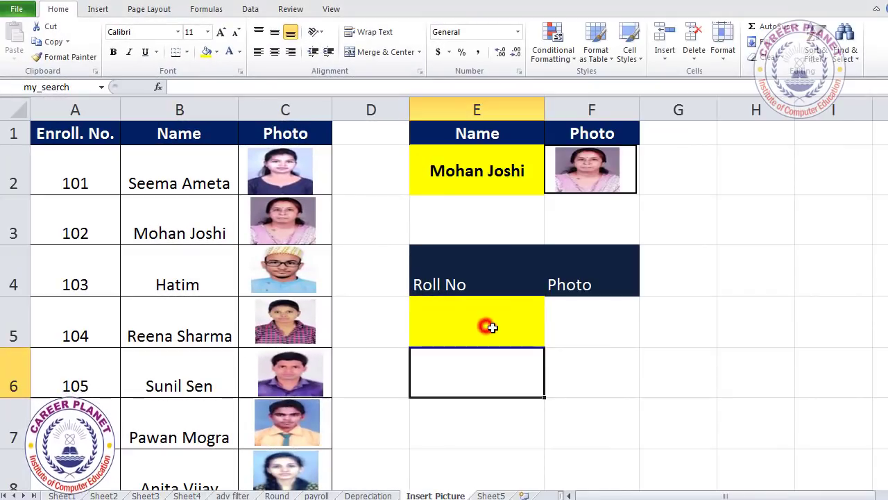
Step: Enter 101 in E5, then delete it so the Roll No cell is blank
click(486, 325)
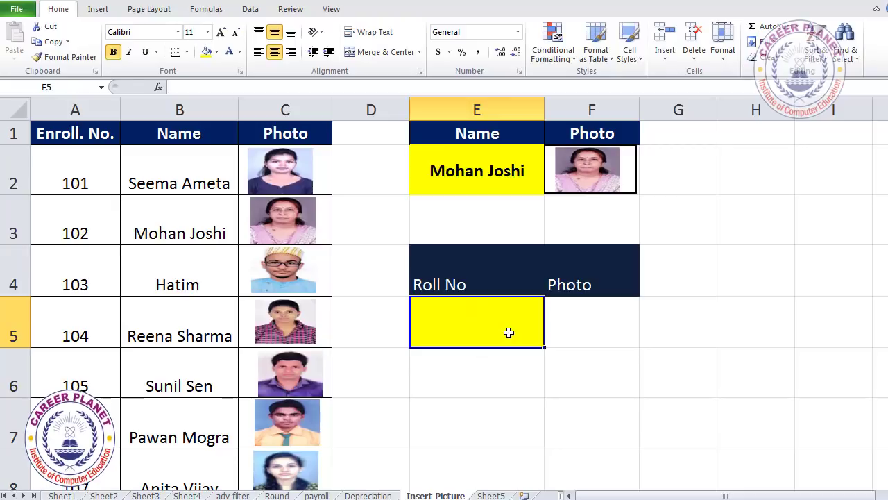
text(101)
key(Return)
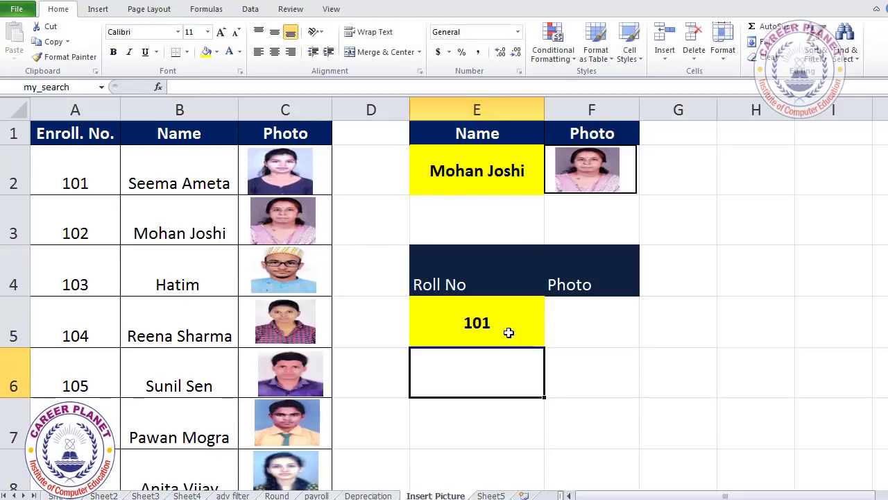
click(509, 332)
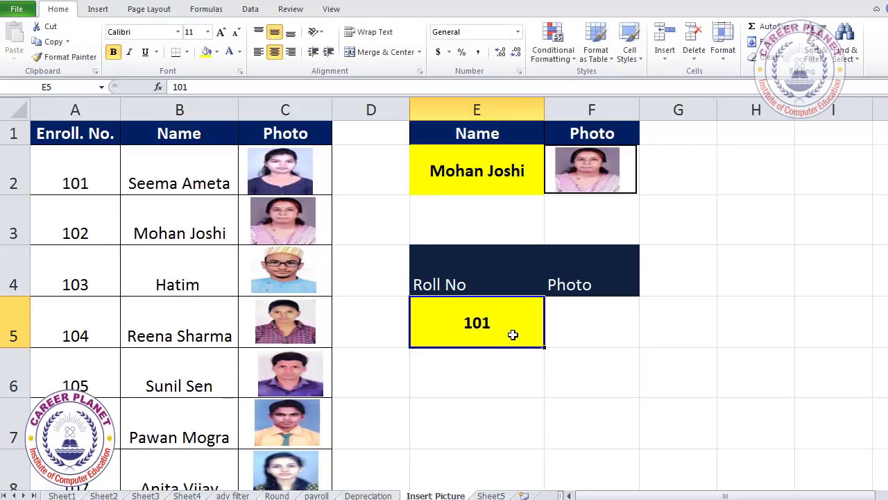
click(514, 333)
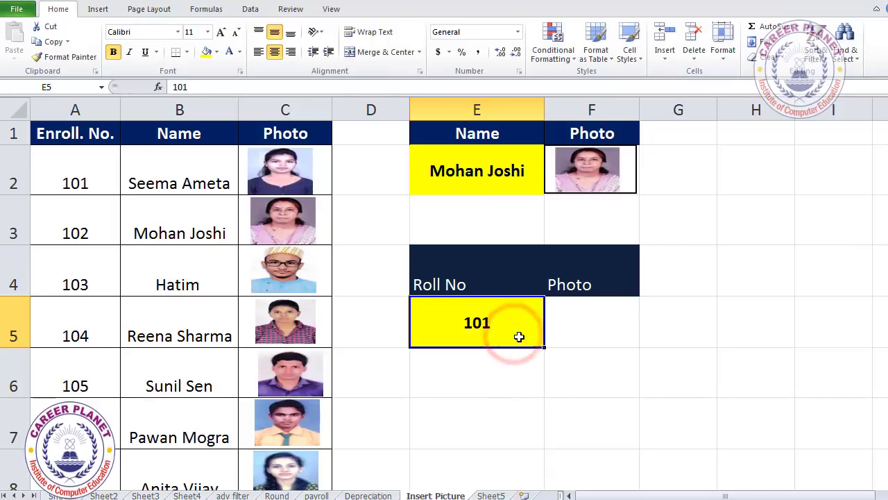
key(Delete)
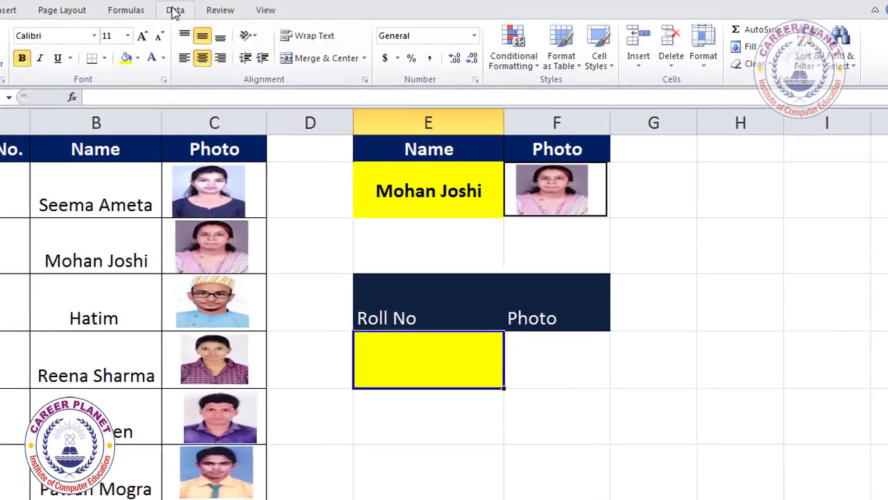
click(249, 9)
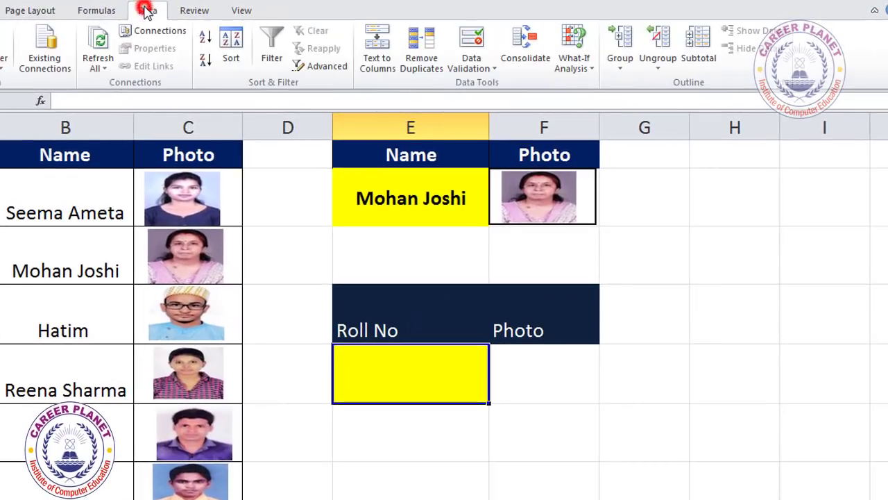
Step: Give E5 List data validation with source $A$2:$A$8
click(486, 68)
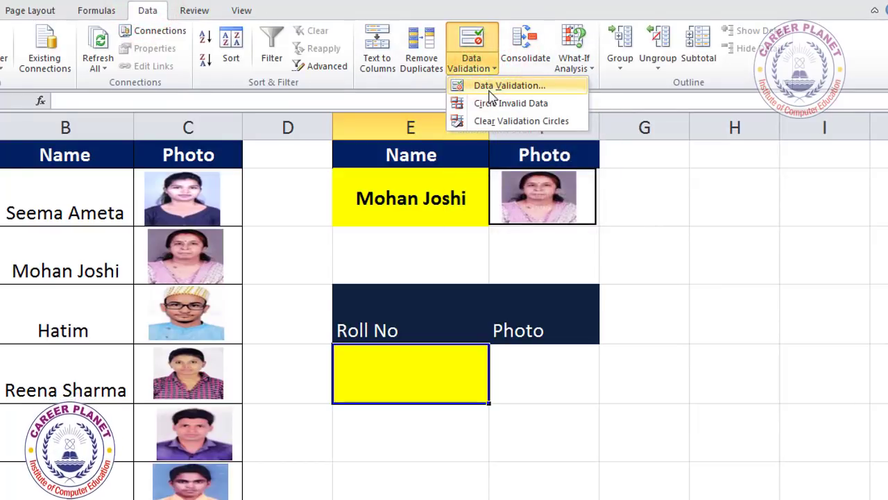
click(520, 86)
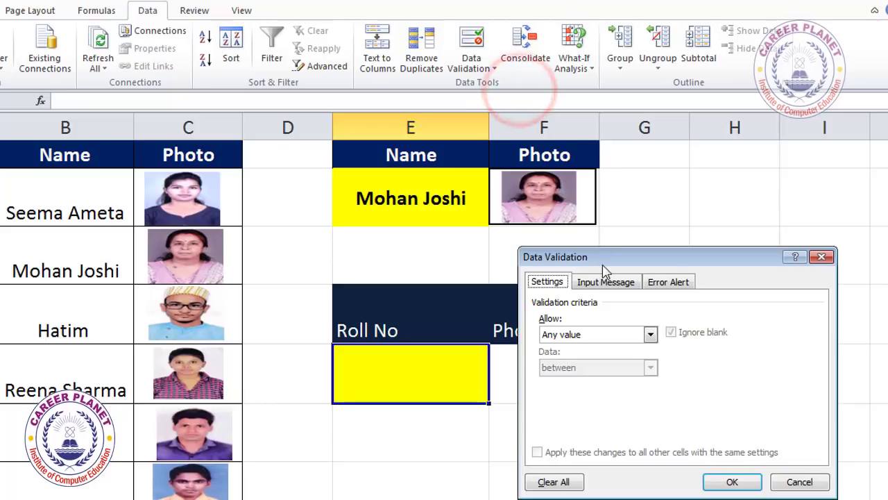
drag(603, 263, 498, 200)
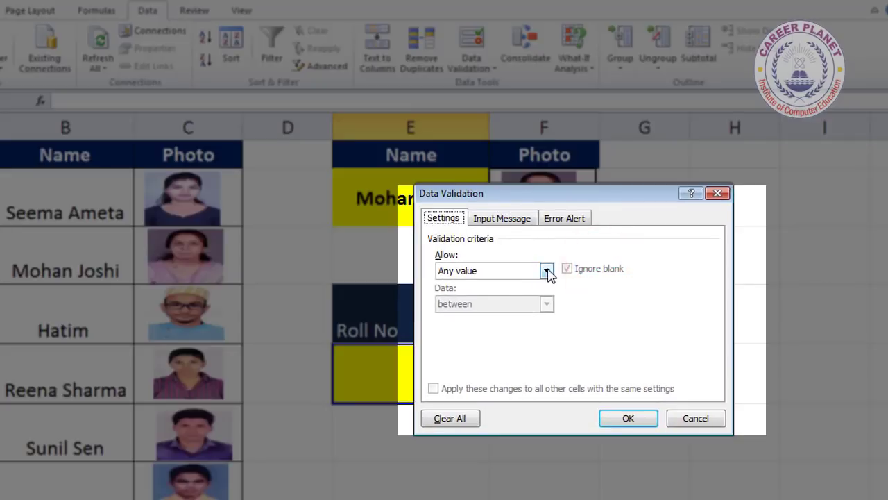
click(547, 271)
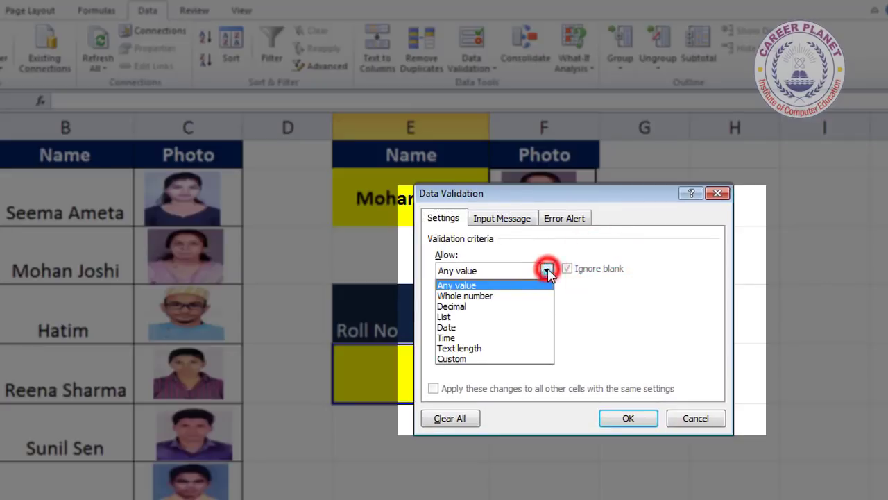
click(472, 316)
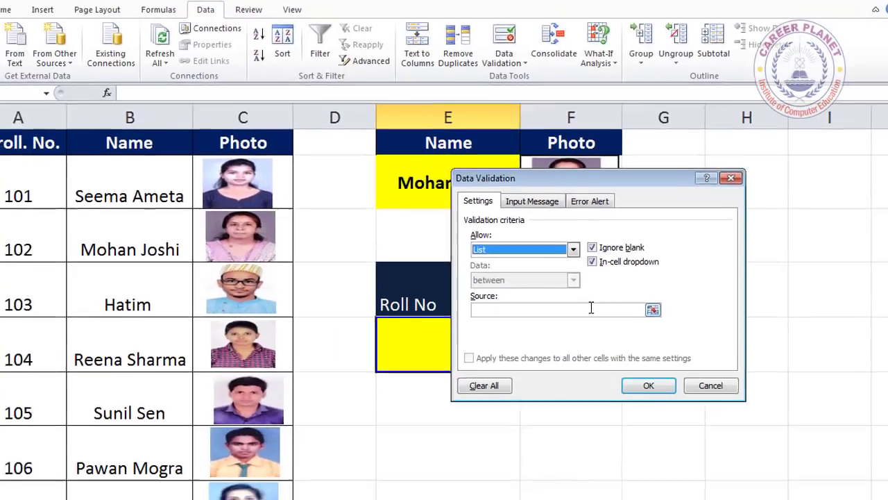
click(610, 288)
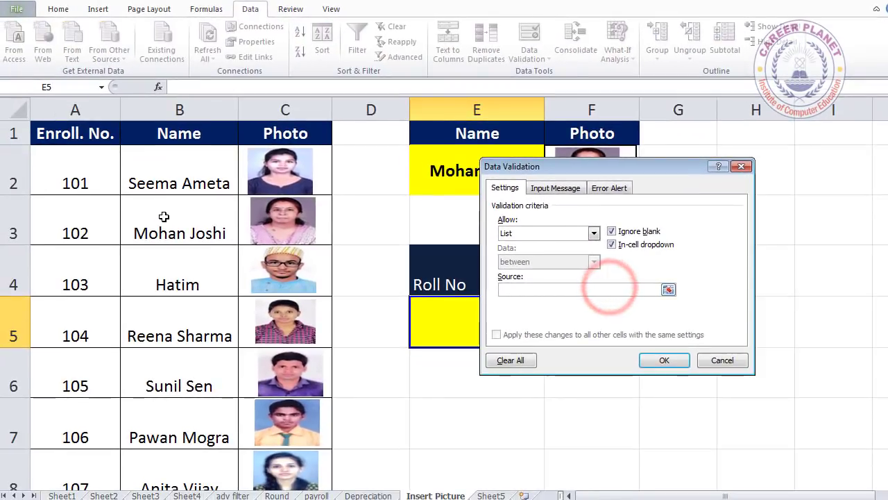
drag(73, 176, 75, 482)
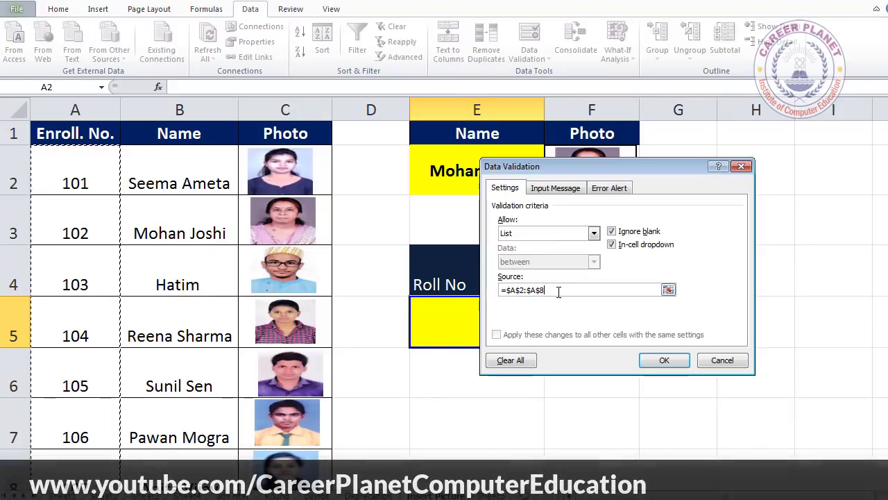
click(667, 362)
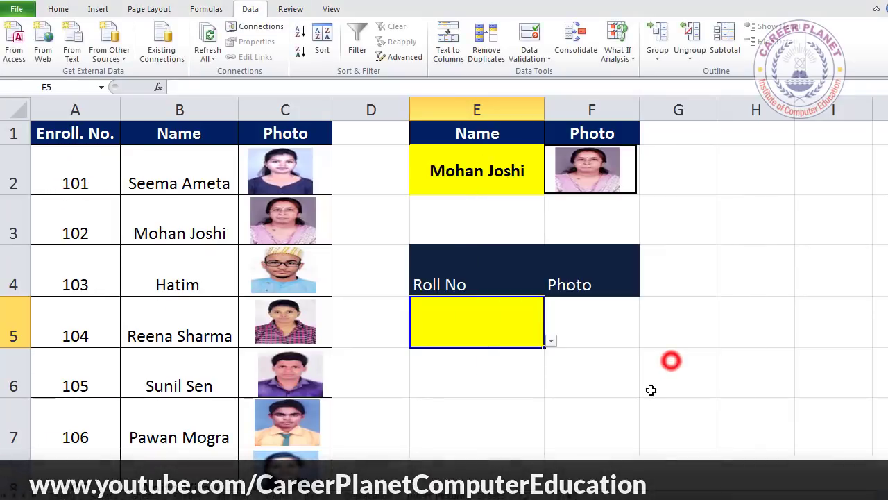
Step: Pick 104, enter 107, then try 58 in E5 and cancel the validation error
click(552, 345)
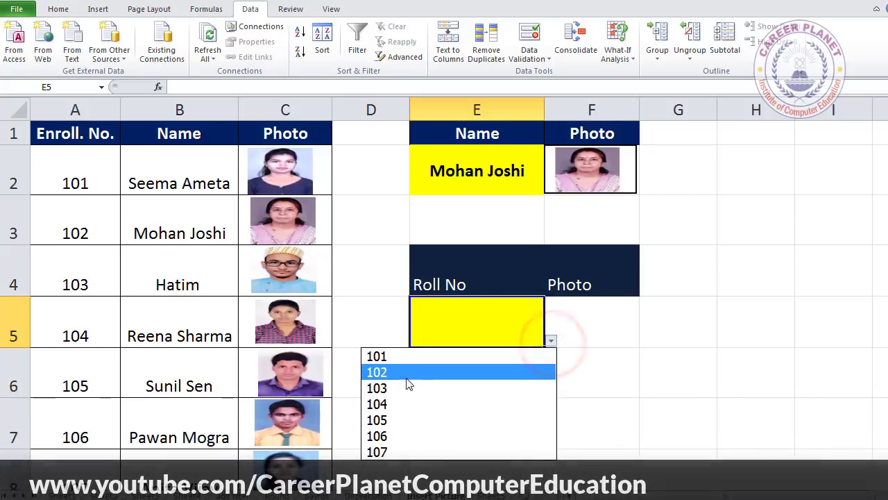
click(412, 405)
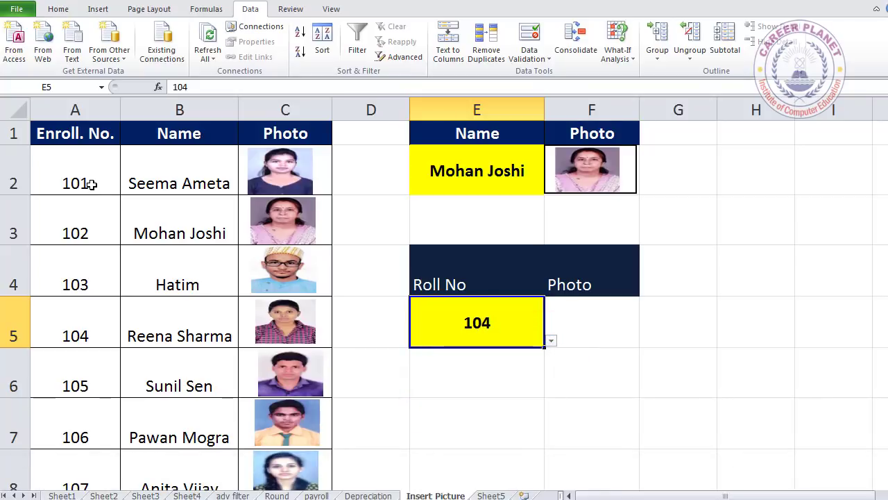
double_click(493, 327)
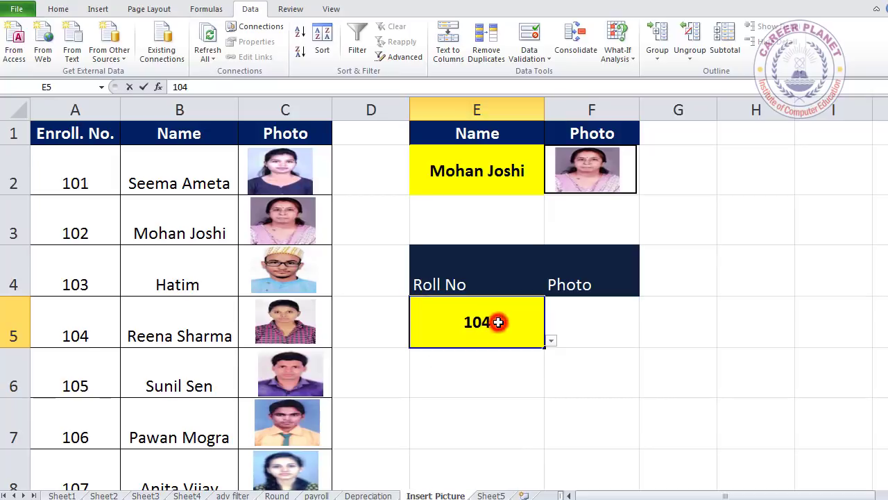
double_click(493, 326)
text(1)
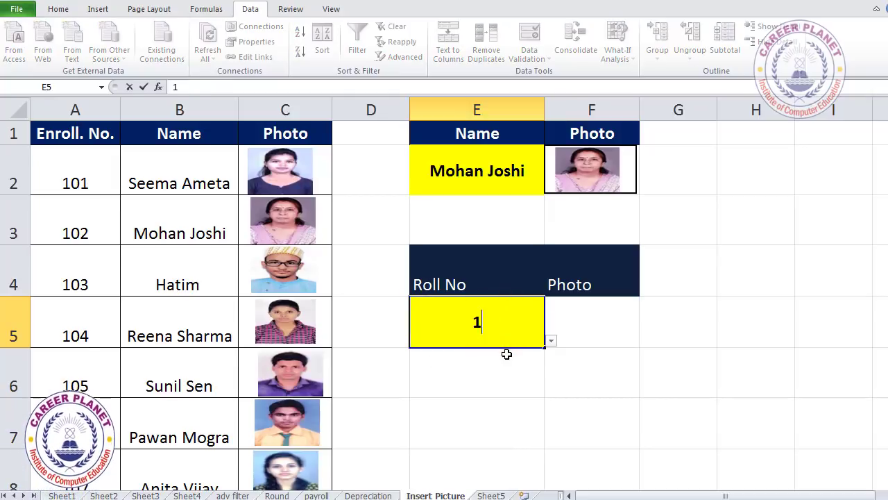
text(07)
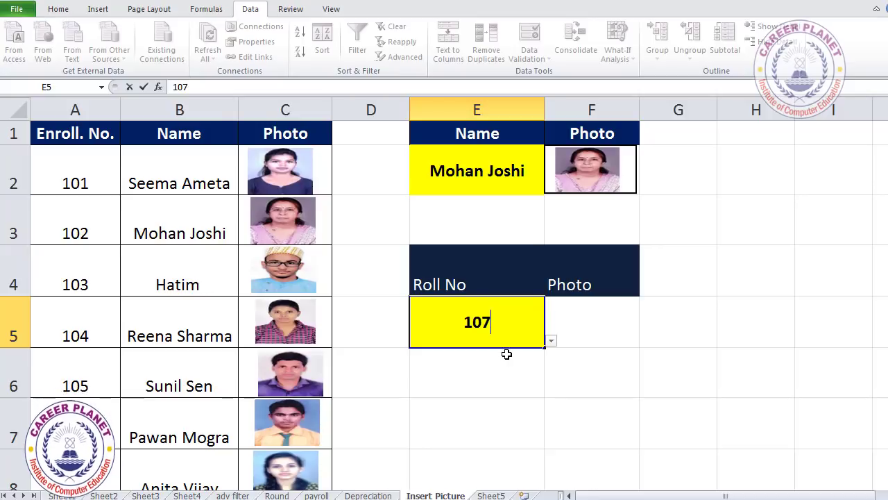
key(Return)
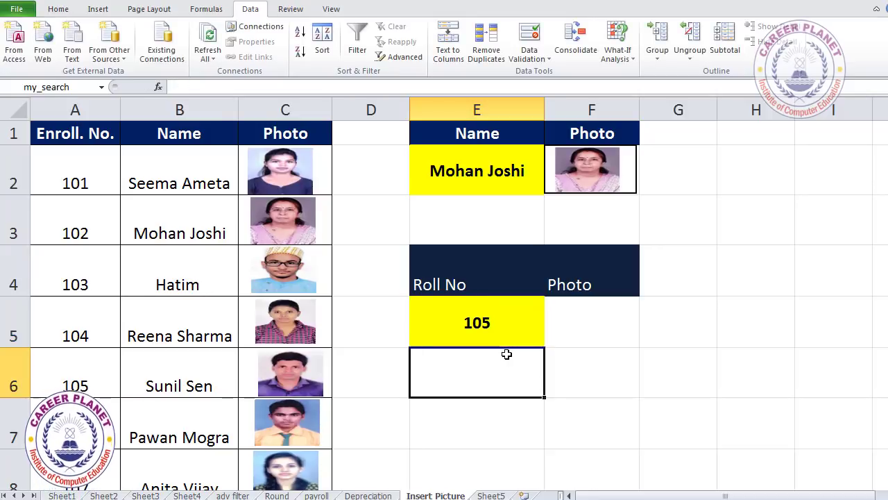
key(Up)
text(58)
key(Return)
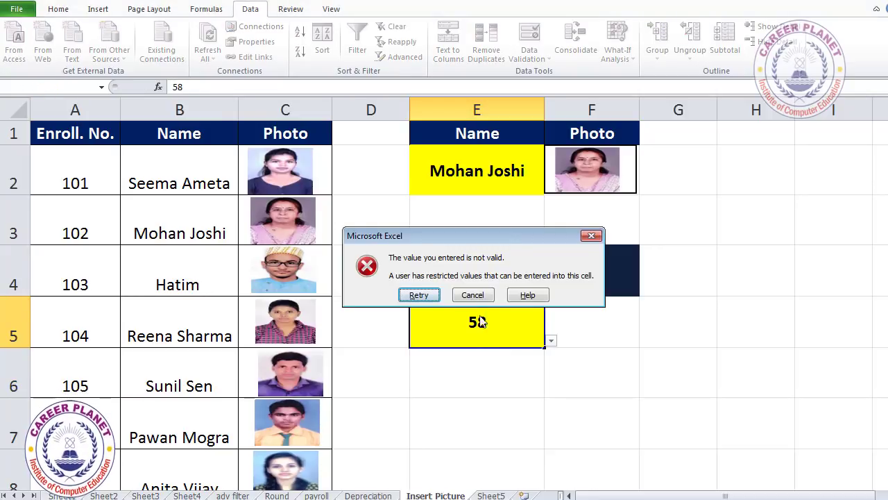
click(475, 297)
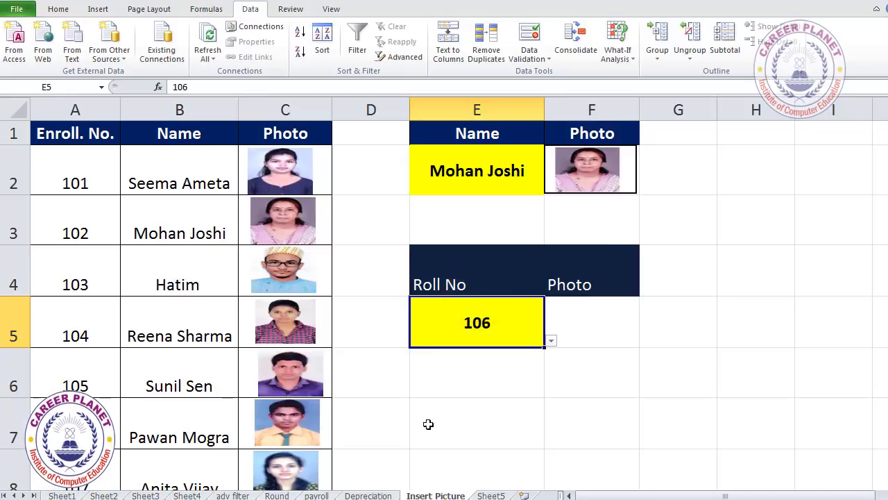
Step: Choose roll number 102 from E5's dropdown list
click(582, 333)
click(498, 330)
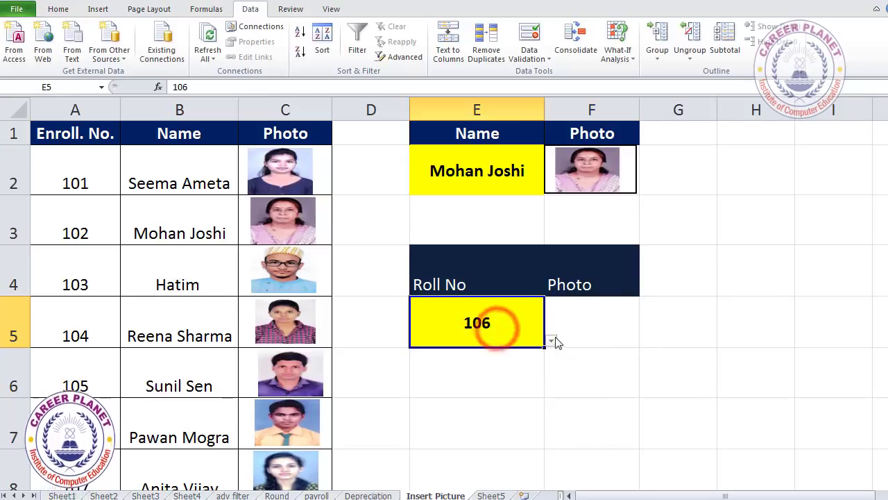
click(552, 341)
click(462, 373)
click(576, 334)
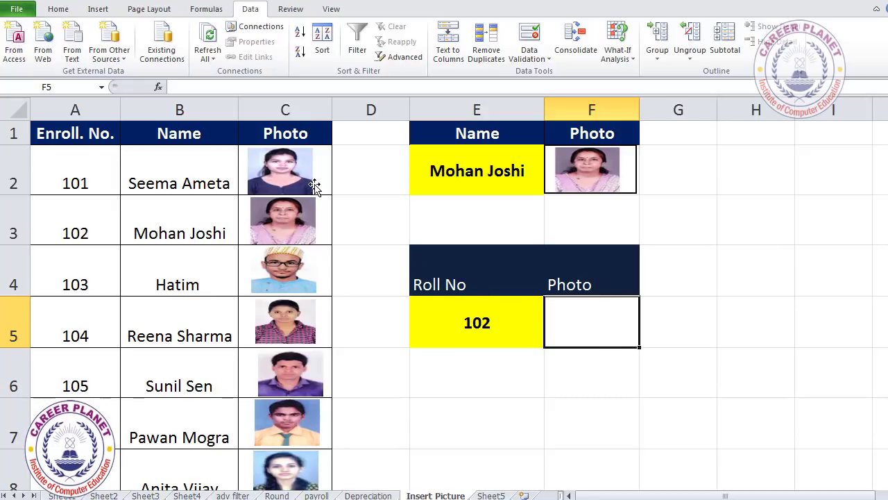
Step: Copy cell C2 and paste it into F5 as a Linked Picture
click(326, 180)
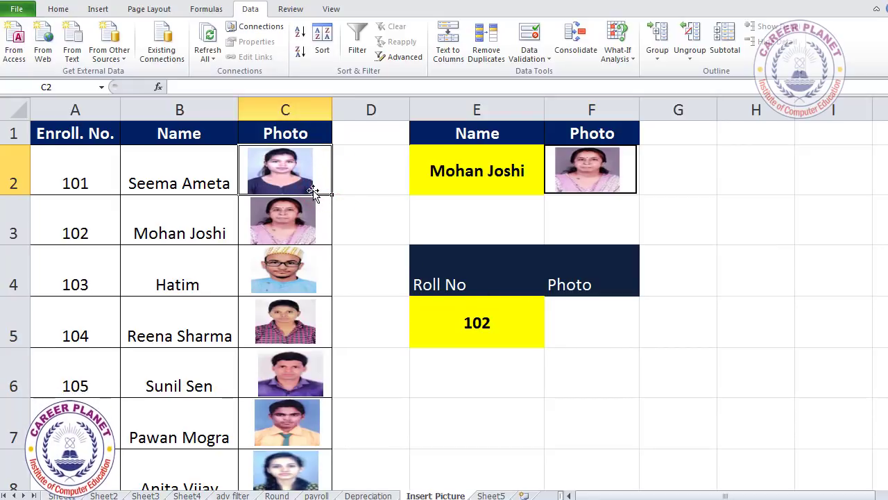
click(290, 182)
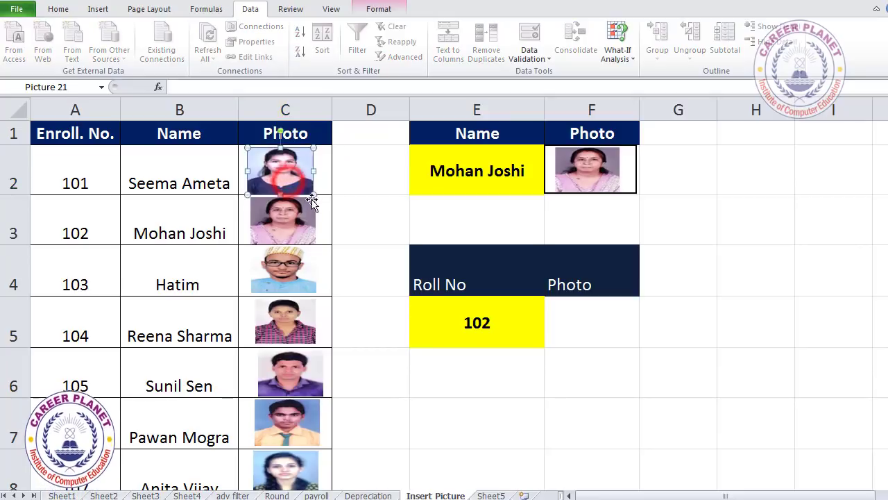
click(324, 181)
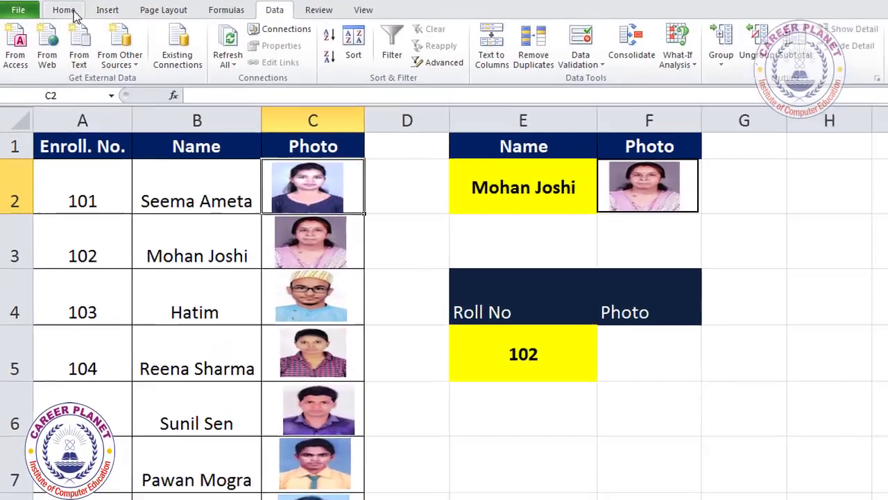
click(58, 9)
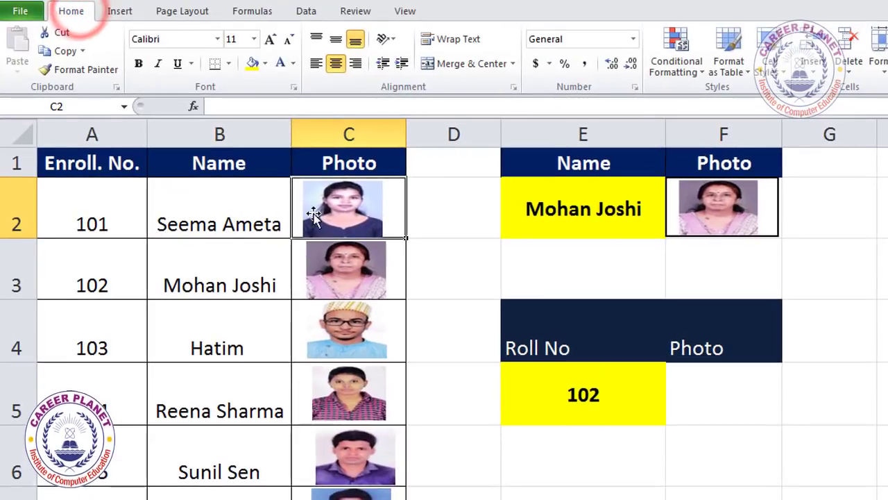
click(59, 50)
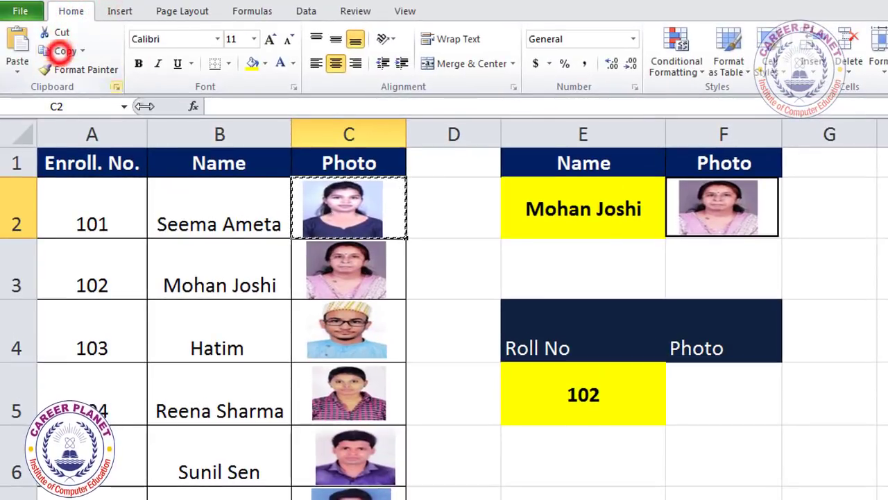
click(703, 402)
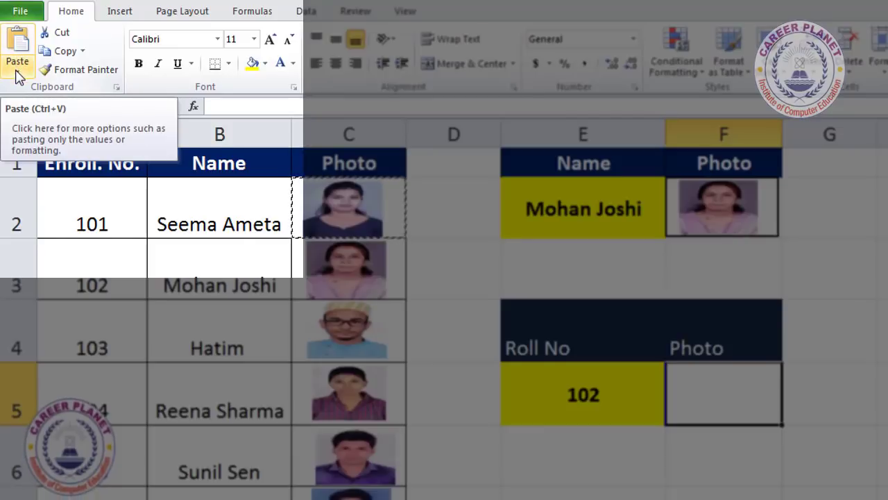
click(17, 70)
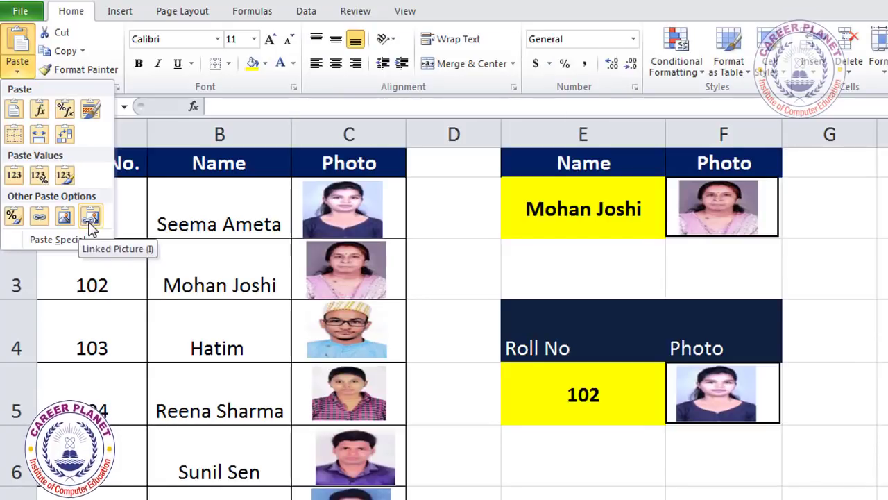
click(90, 222)
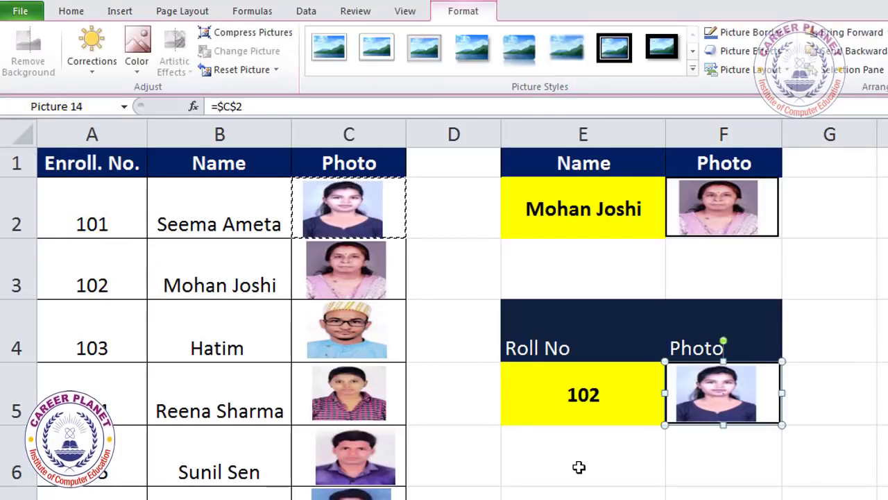
Step: Delete the C2 photo and undo it to test the linked picture
click(578, 467)
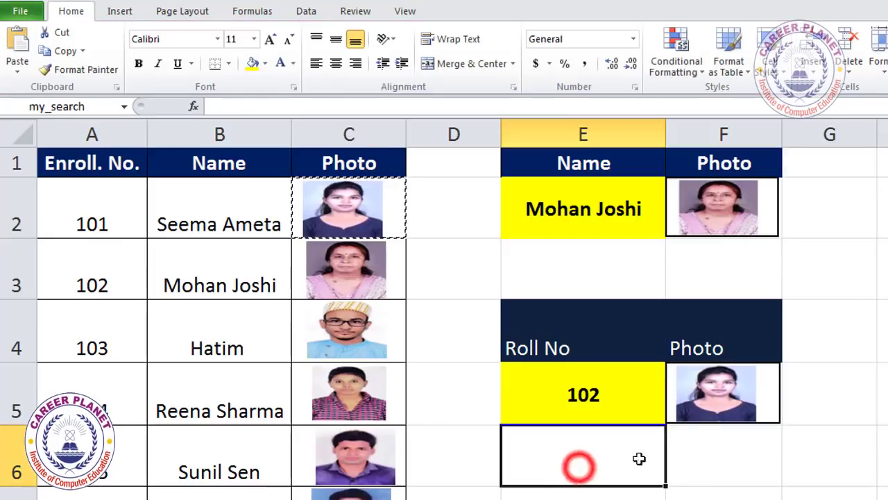
click(702, 408)
click(342, 219)
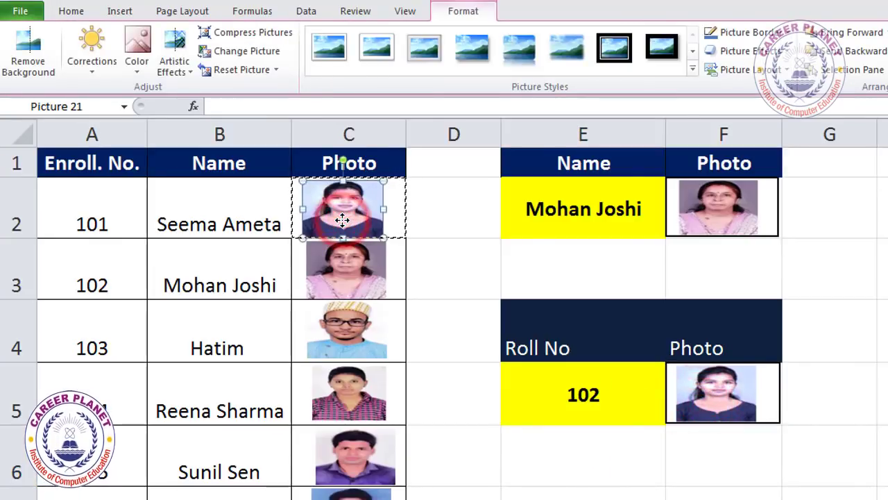
key(Delete)
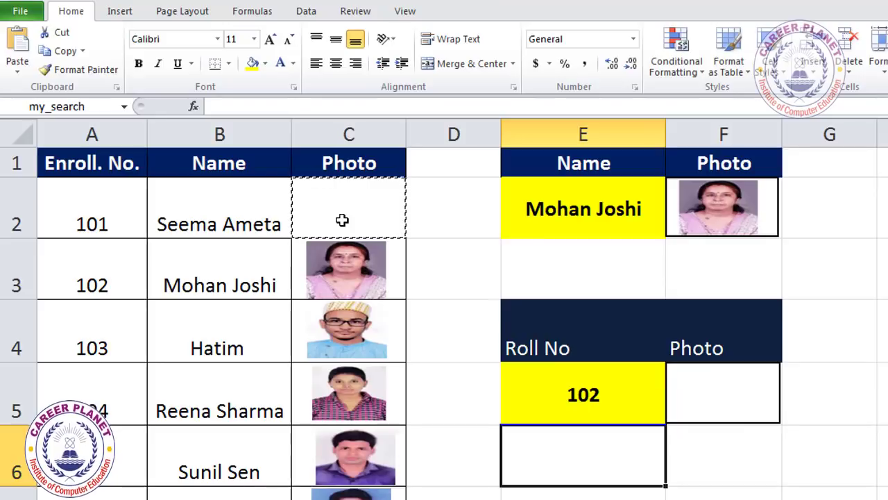
click(342, 219)
key(ctrl+z)
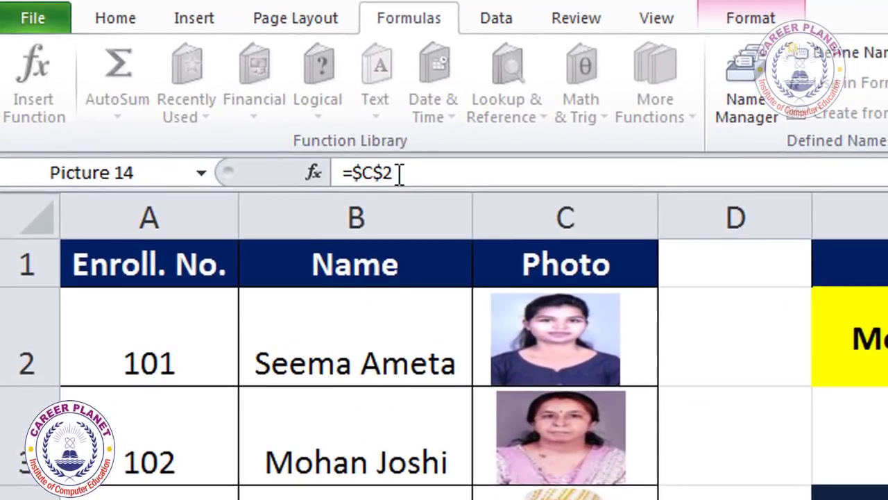
Step: Repoint the linked picture's formula to =$C$3, then to =$C$4
click(399, 172)
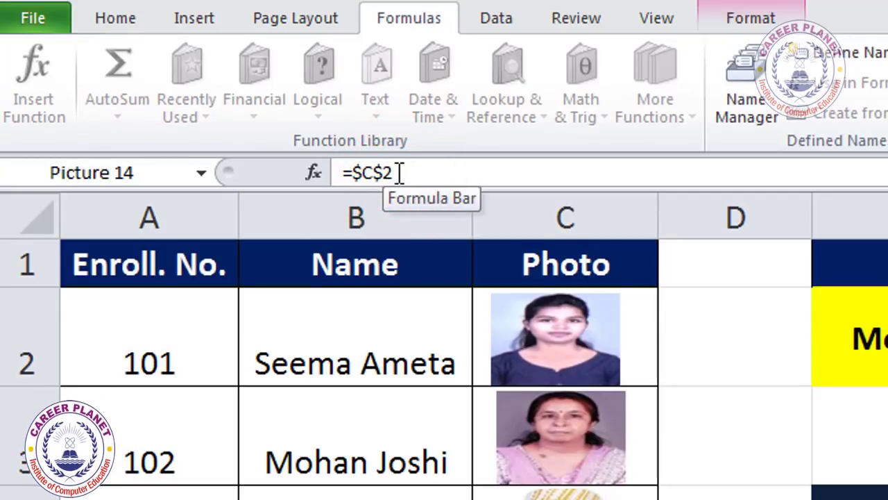
click(399, 172)
click(573, 212)
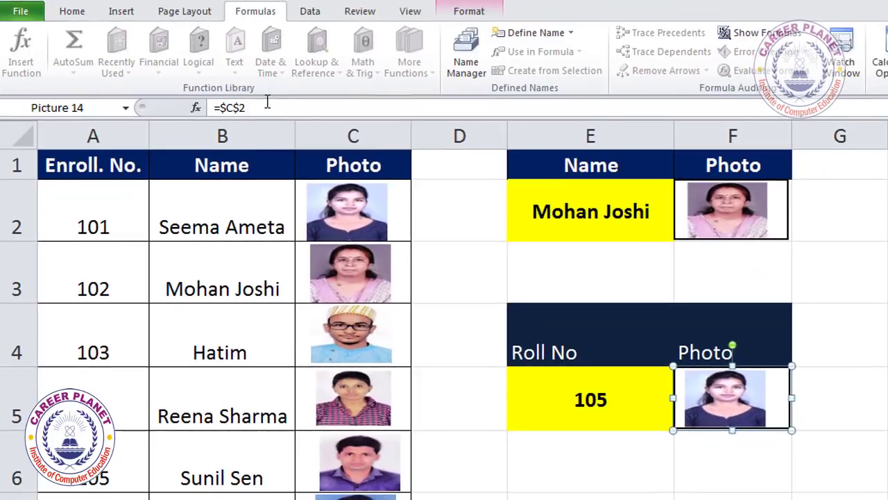
click(260, 107)
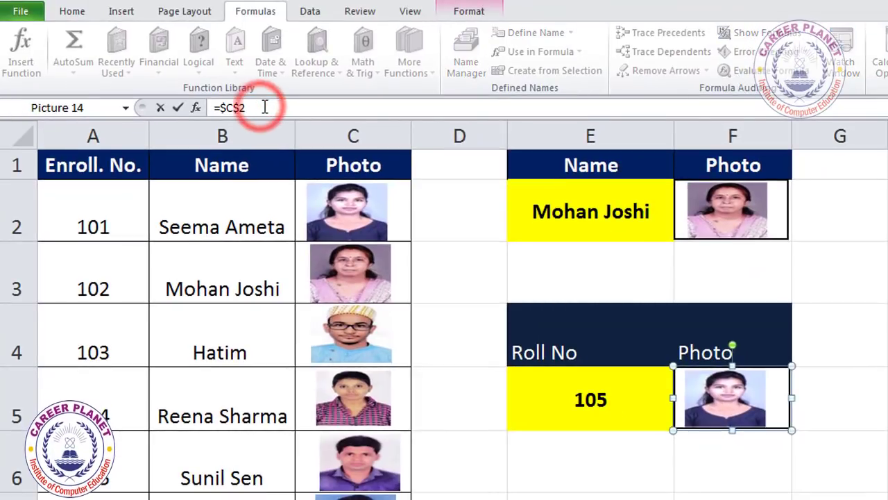
key(BackSpace)
text(3)
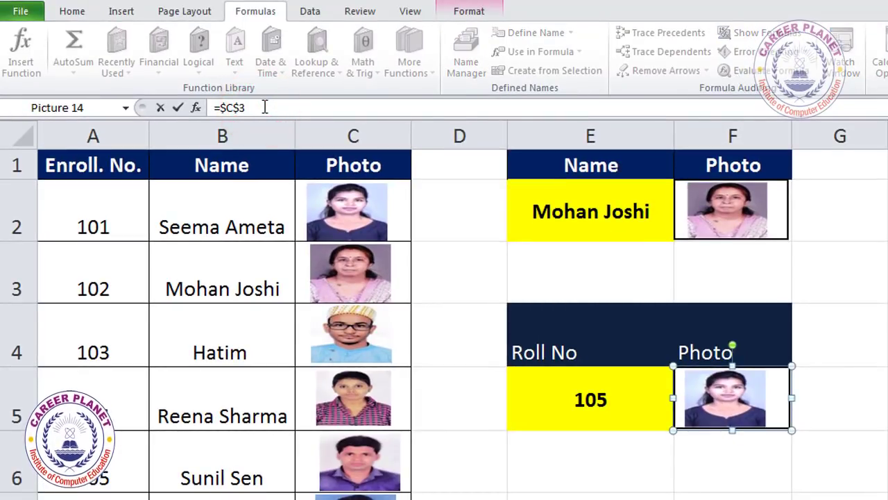
key(Return)
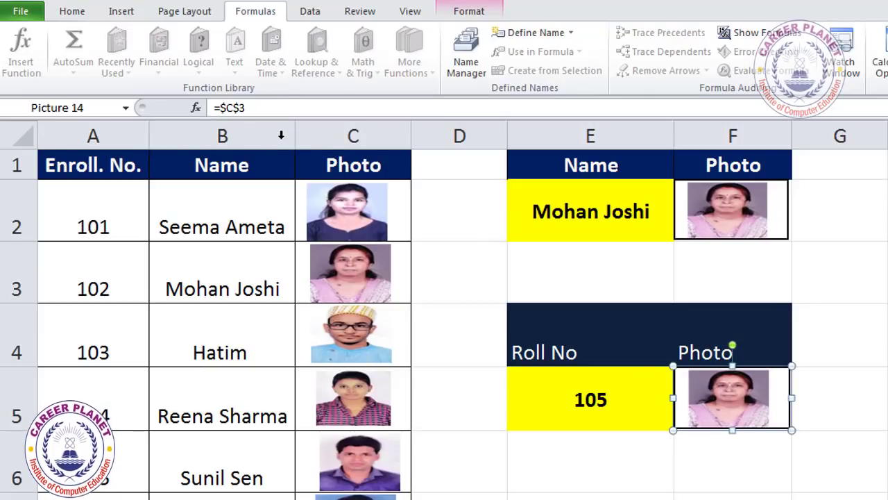
click(269, 109)
key(BackSpace)
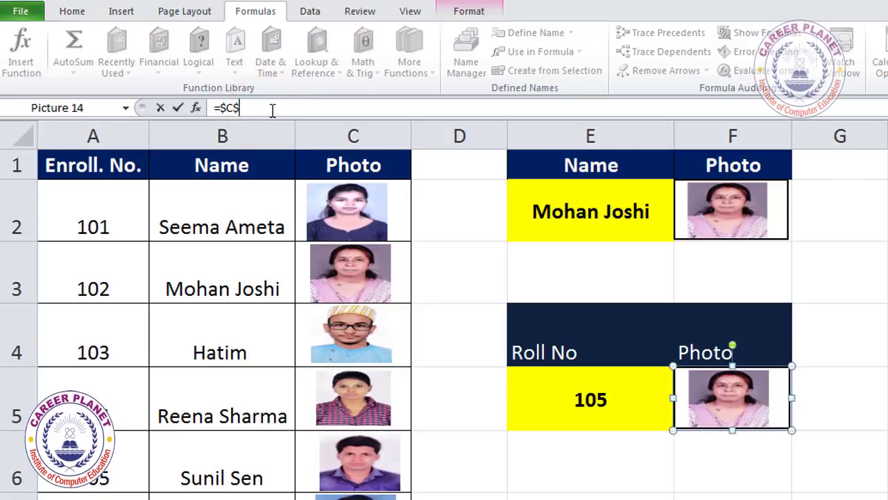
text(4)
key(Return)
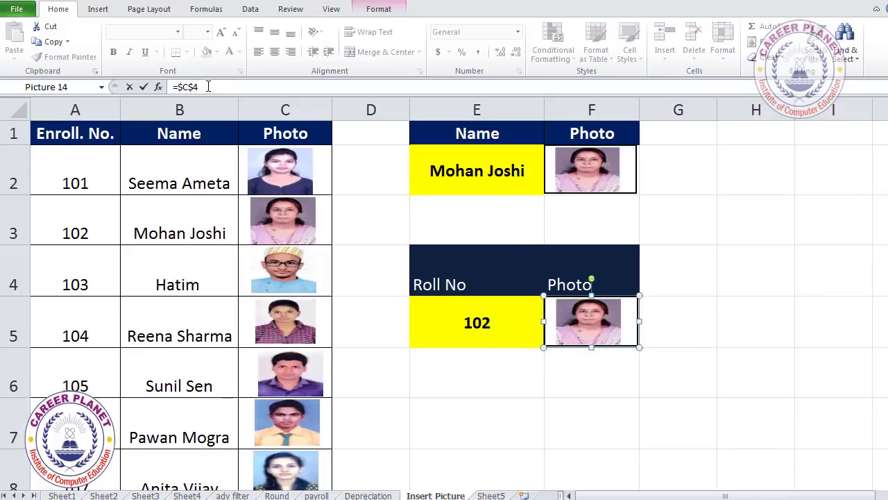
Step: Choose roll number 105 from E5's dropdown
click(527, 342)
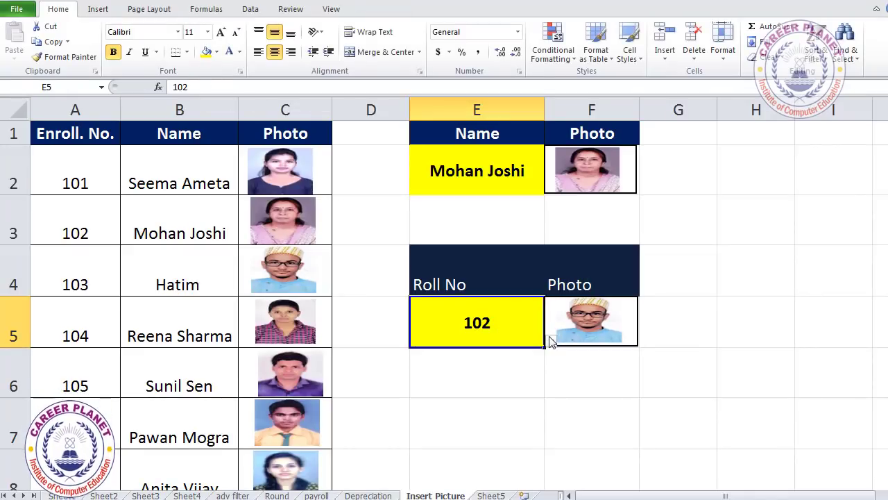
click(550, 340)
click(458, 421)
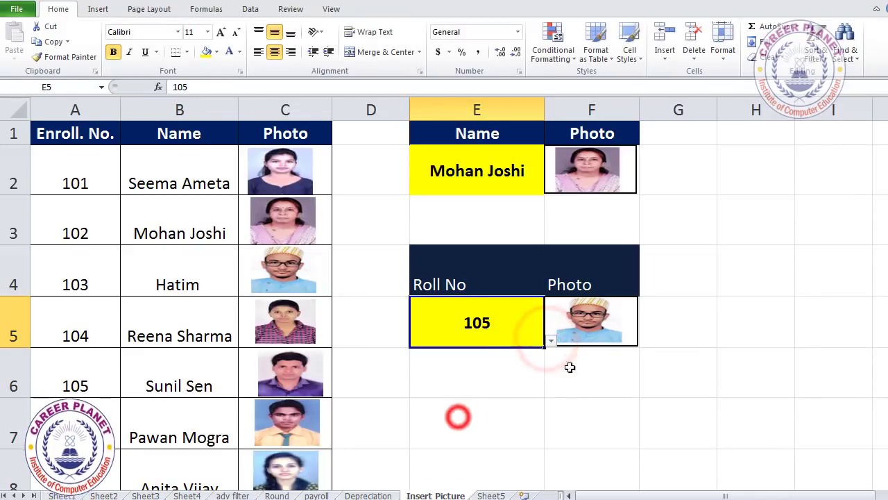
click(612, 329)
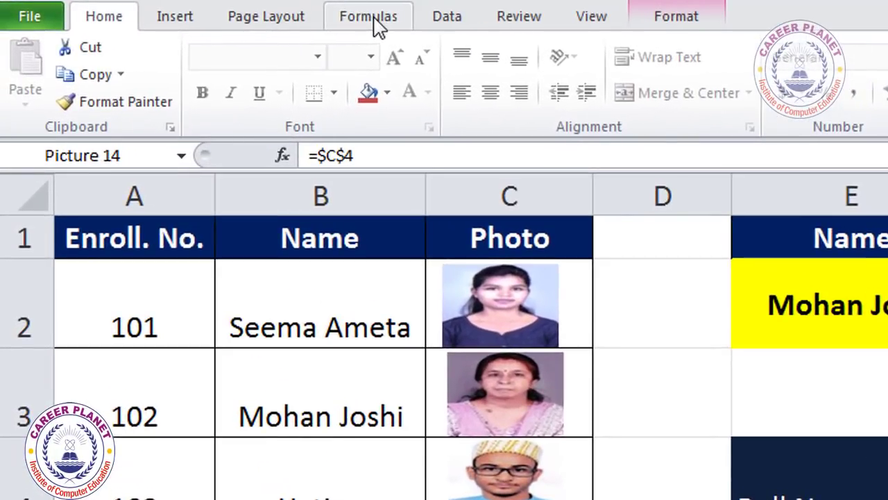
Step: Create a new name 'search' and replace its Refers to reference with =index(
click(209, 11)
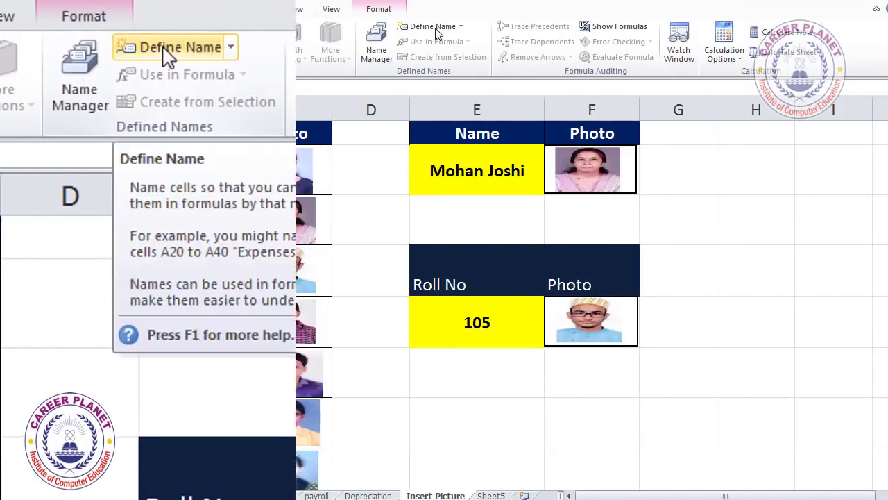
click(435, 28)
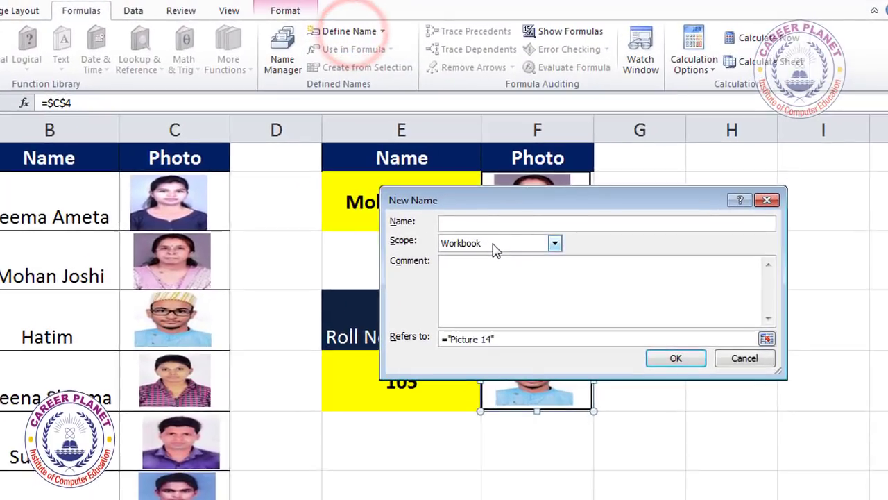
drag(495, 197, 318, 196)
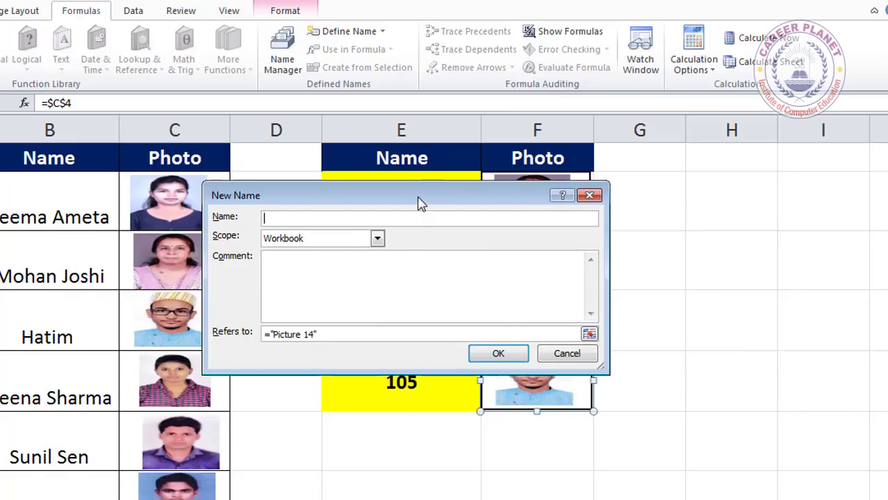
drag(420, 198, 408, 177)
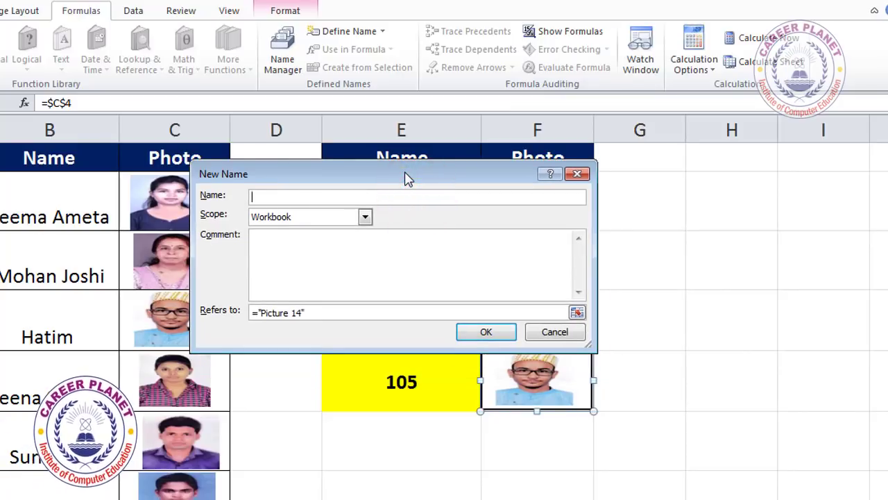
text(search)
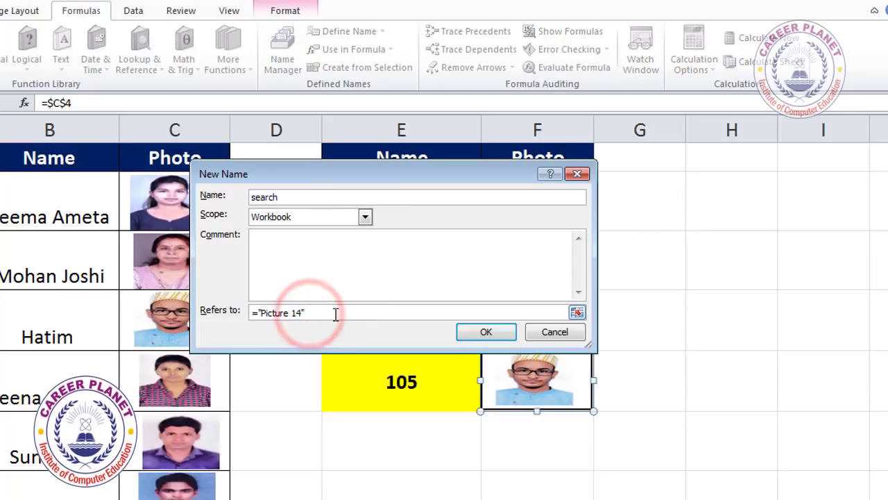
drag(329, 312, 260, 313)
key(BackSpace)
text(=index()
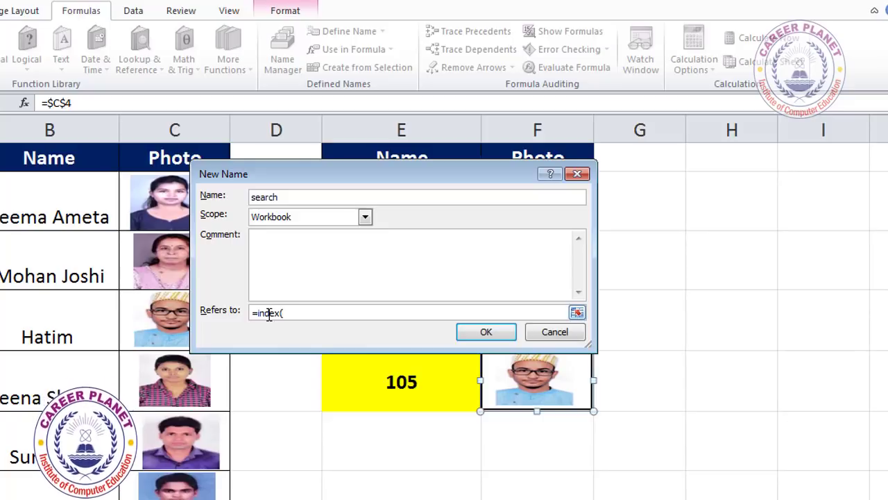
drag(387, 179, 669, 201)
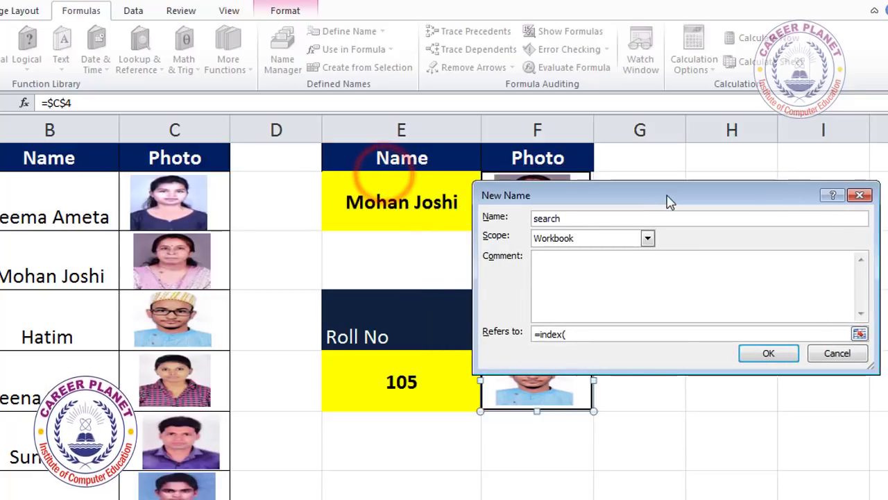
Step: Finish the search name as =INDEX(C2:C8, MATCH(E5, A2:A8, 0)) and save it
click(212, 203)
drag(212, 201, 222, 496)
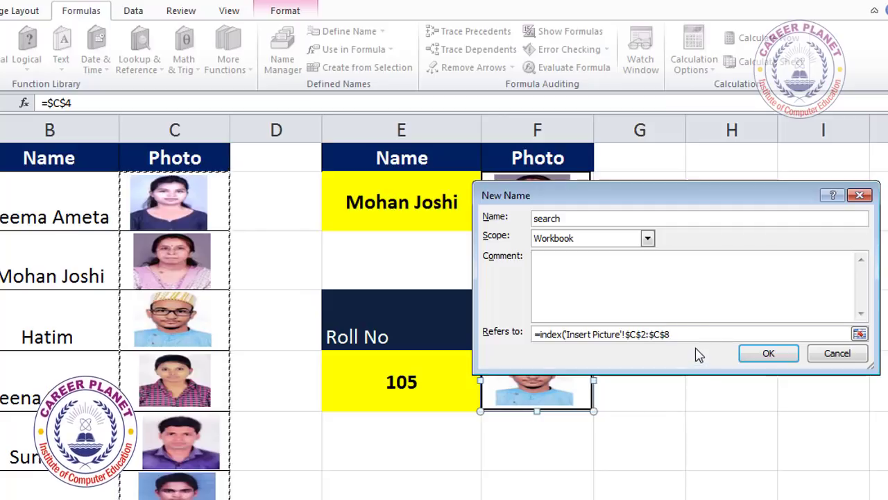
text(,)
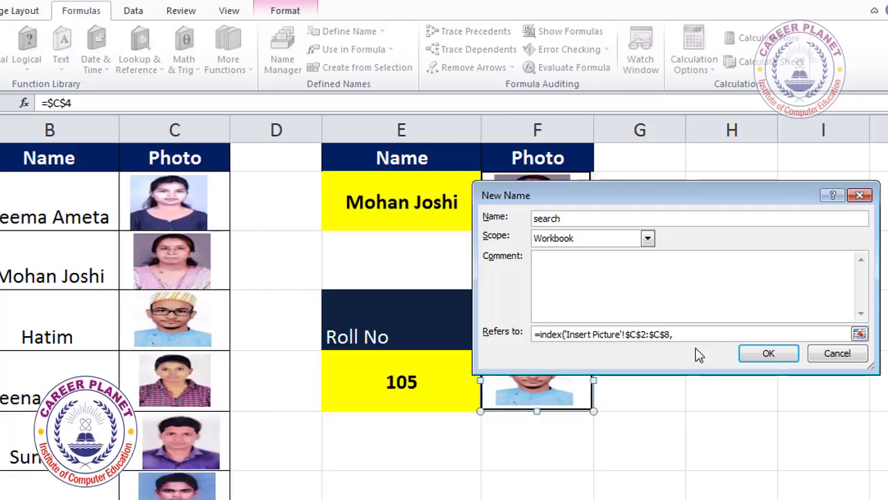
text(match)
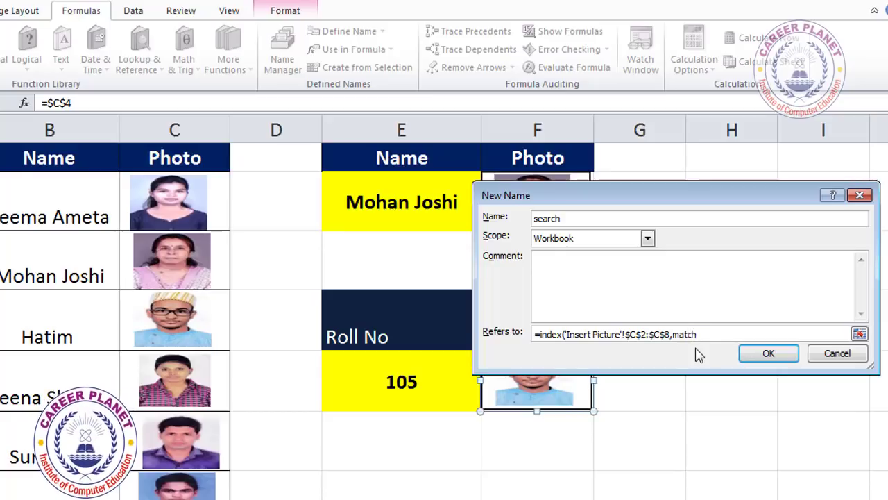
text(()
click(407, 386)
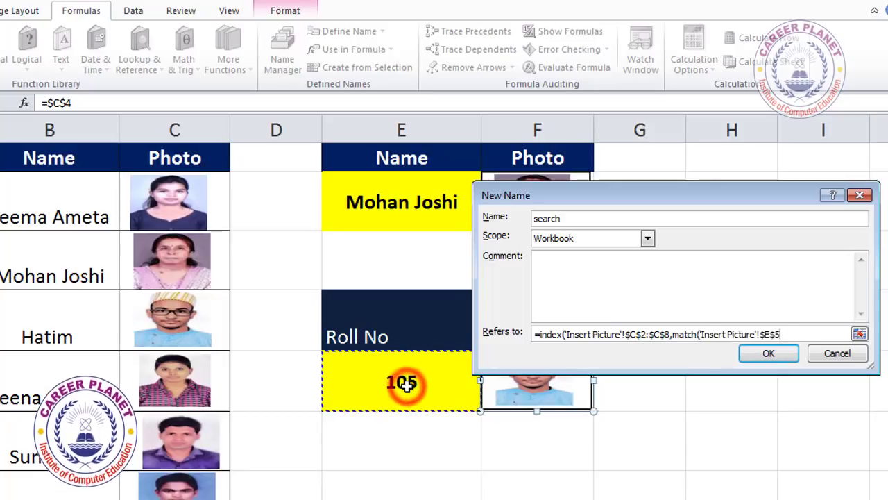
text(,)
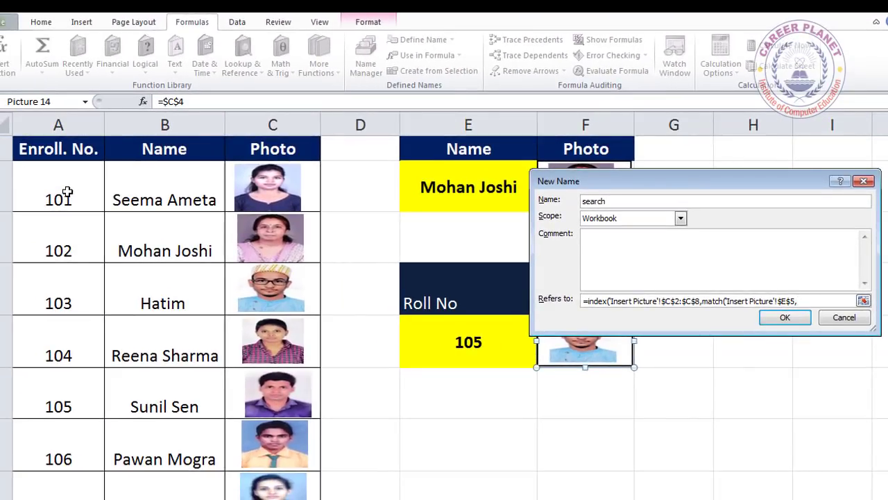
drag(66, 187, 69, 497)
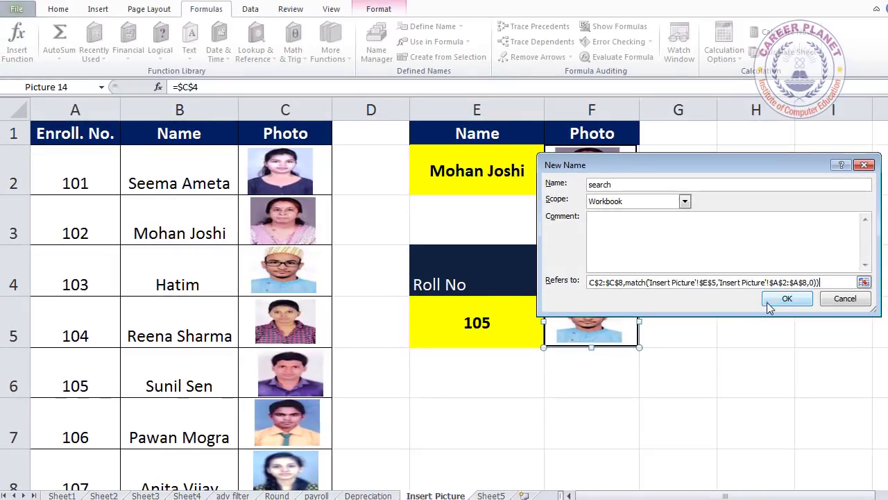
click(789, 299)
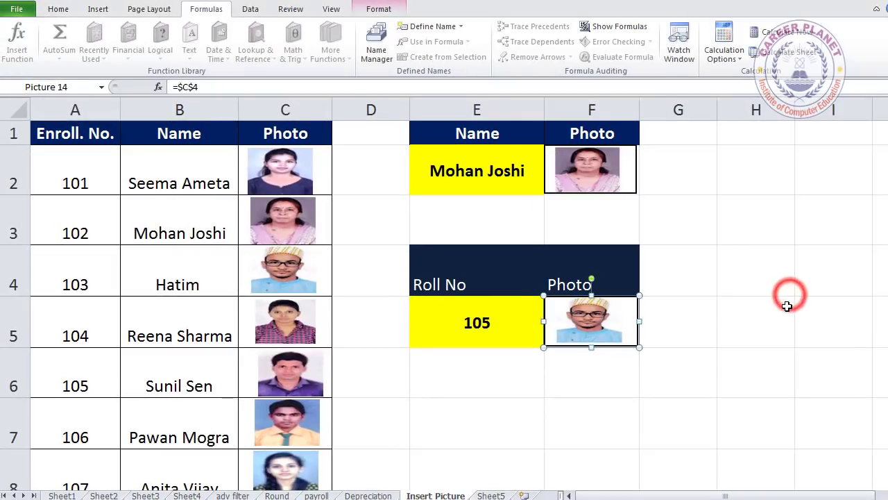
Step: Pick roll number 103, then 106, from E5's dropdown
click(510, 322)
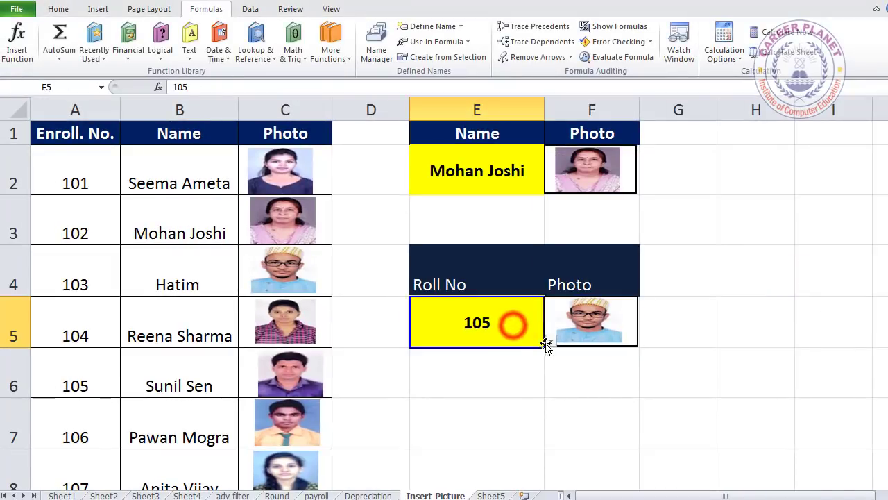
click(551, 341)
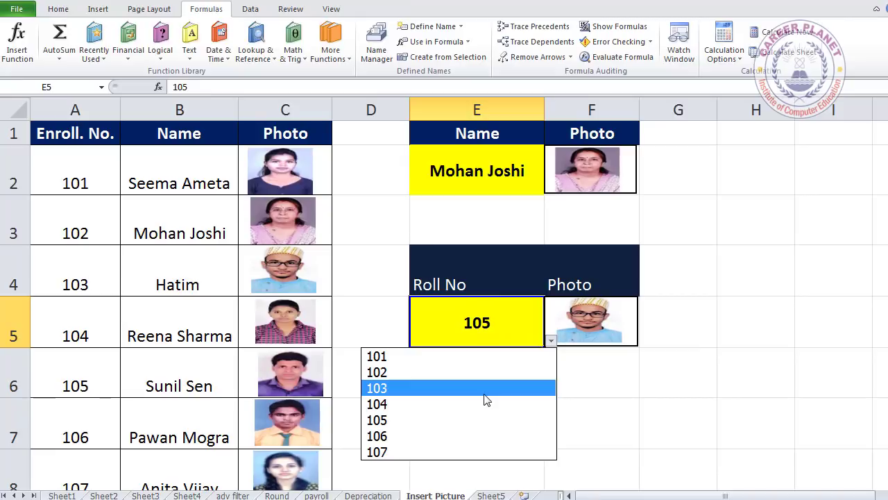
click(485, 394)
click(551, 341)
click(463, 436)
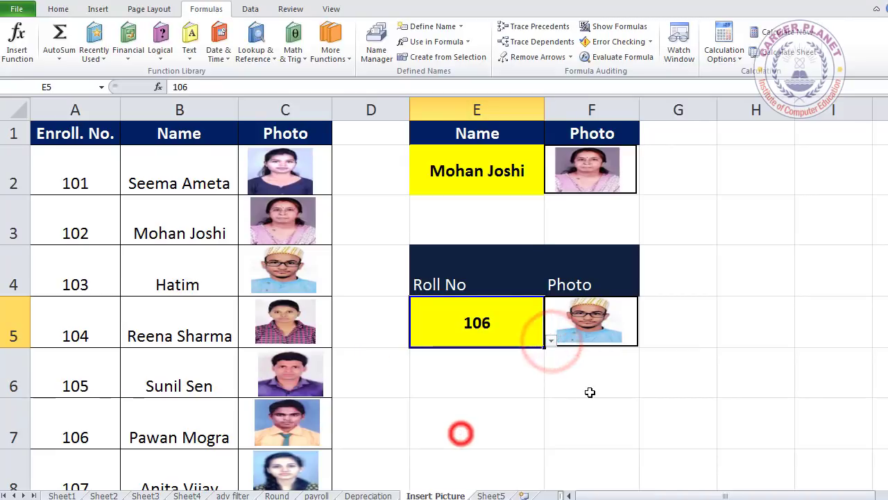
Step: Link the F5 photo to the formula =search so it shows roll 106's picture
click(616, 322)
click(616, 322)
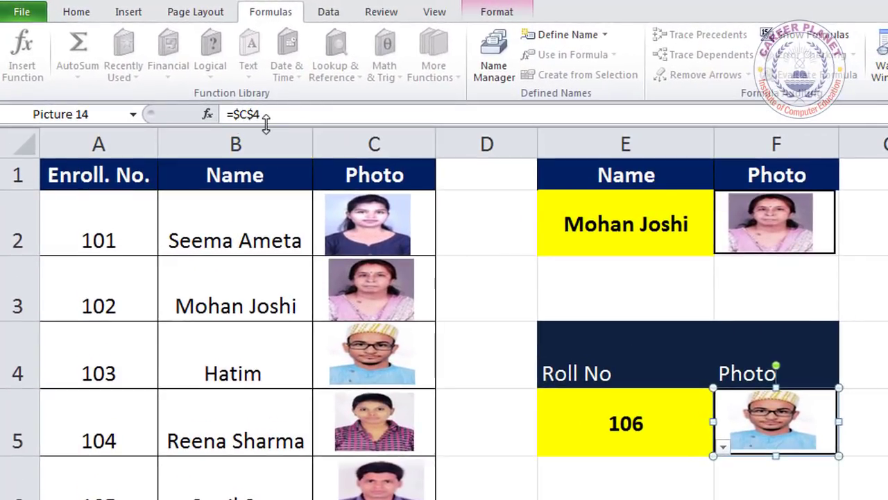
click(266, 114)
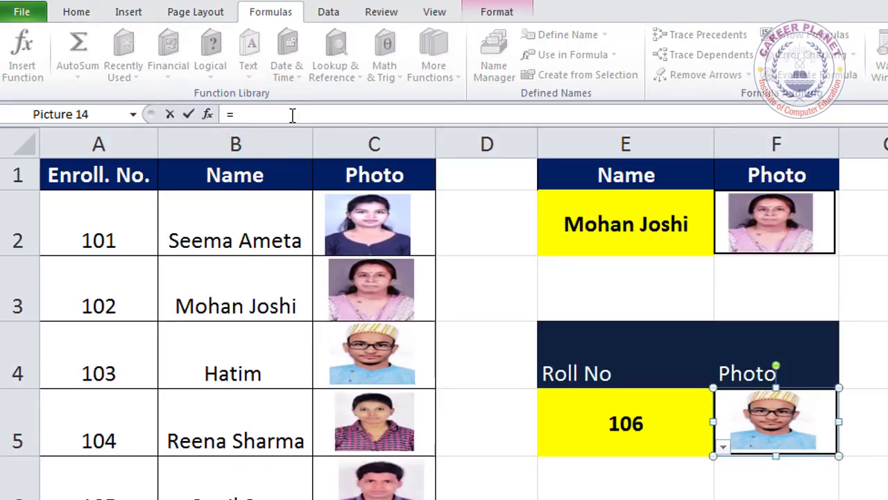
text(se)
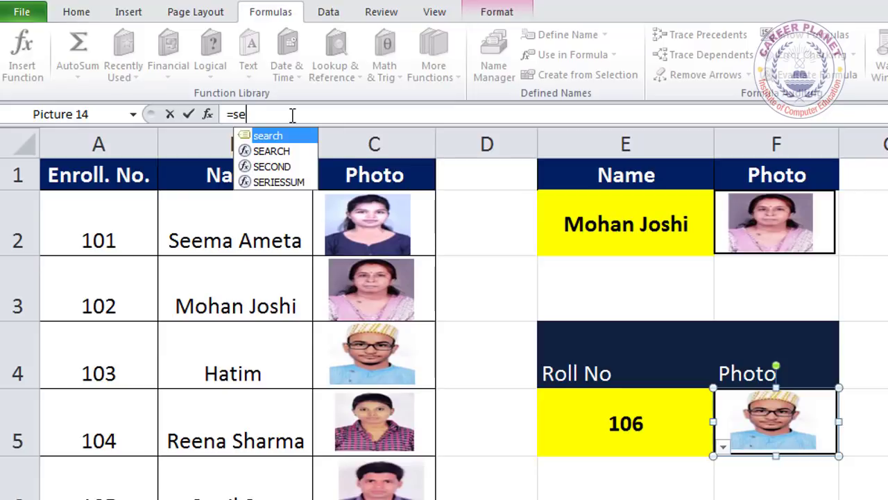
key(Tab)
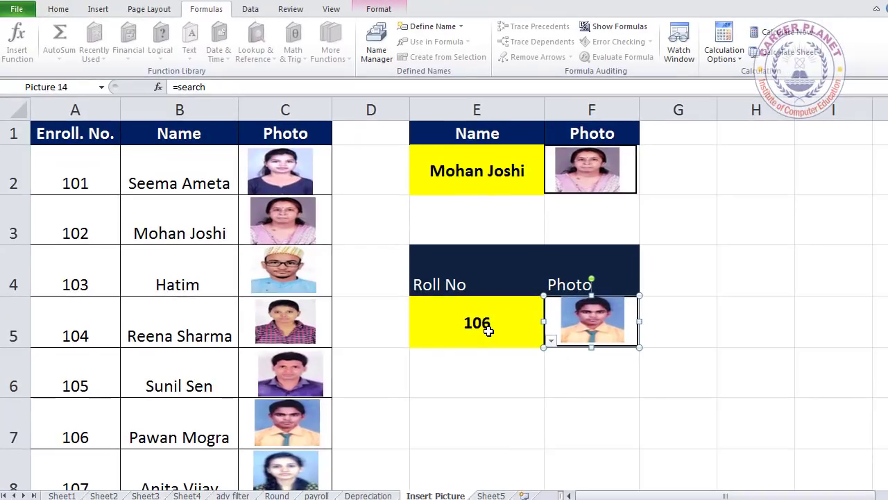
Step: Test the photo lookup by choosing roll numbers 103, 105 and 106 in E5
click(488, 331)
click(550, 341)
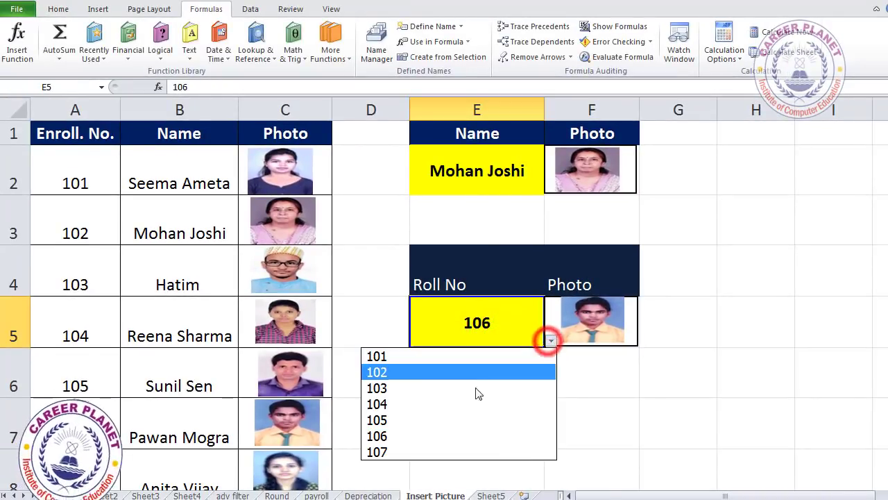
click(468, 393)
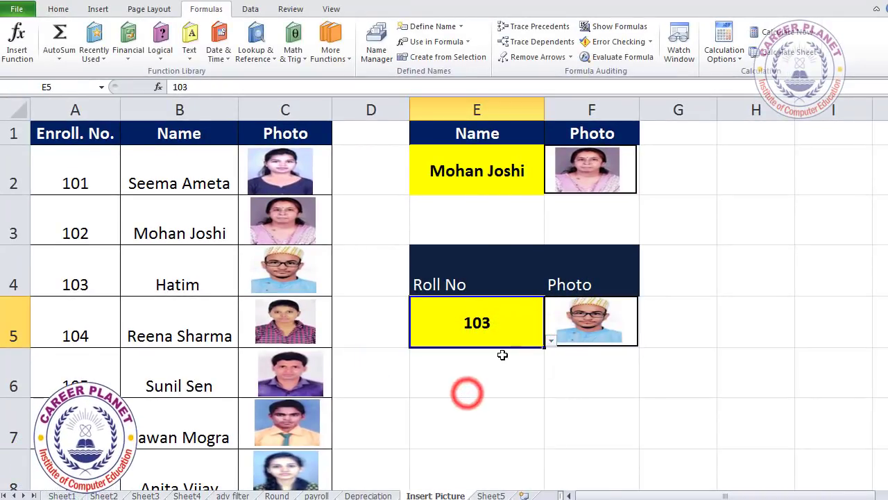
click(550, 340)
click(482, 419)
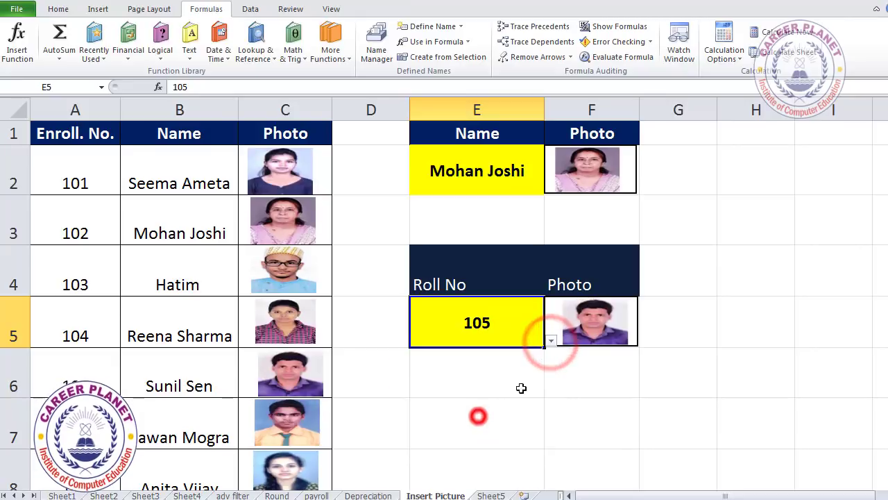
click(550, 341)
click(471, 435)
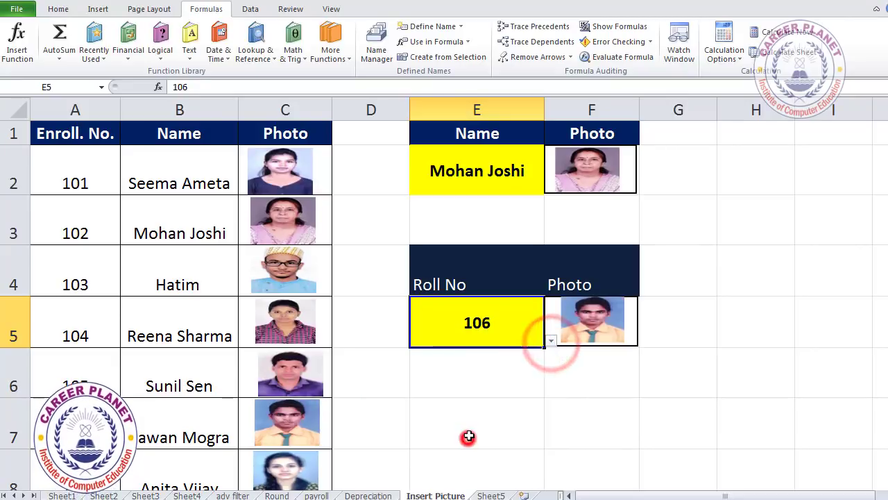
Step: Replace the roll number in E5 with 101
double_click(497, 324)
double_click(498, 324)
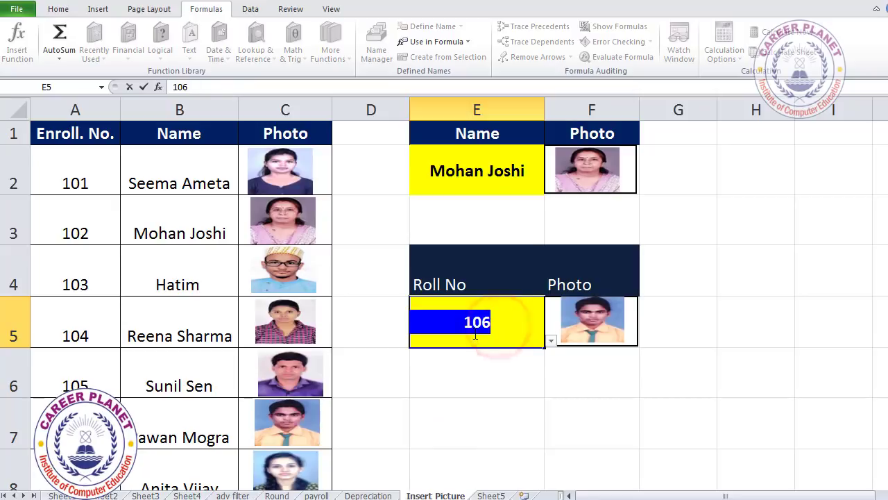
text(101)
key(Return)
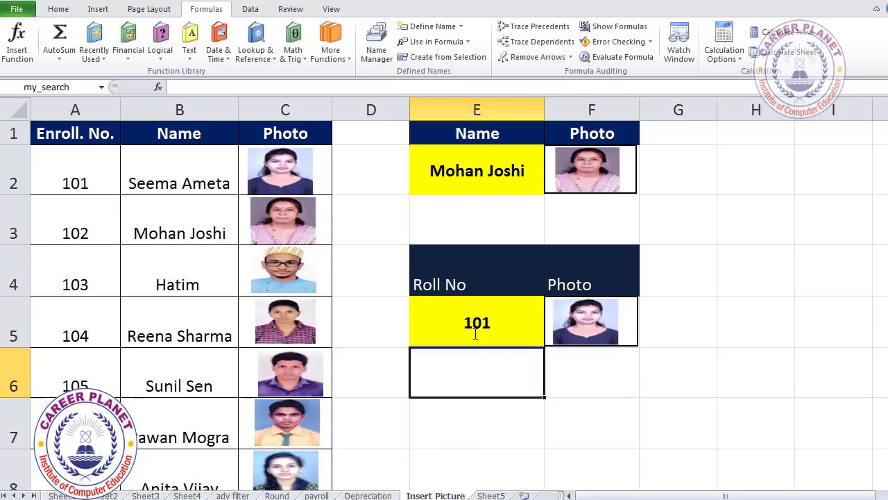
click(476, 332)
Step: Choose the fourth, then the sixth, student name from E2's dropdown
click(497, 177)
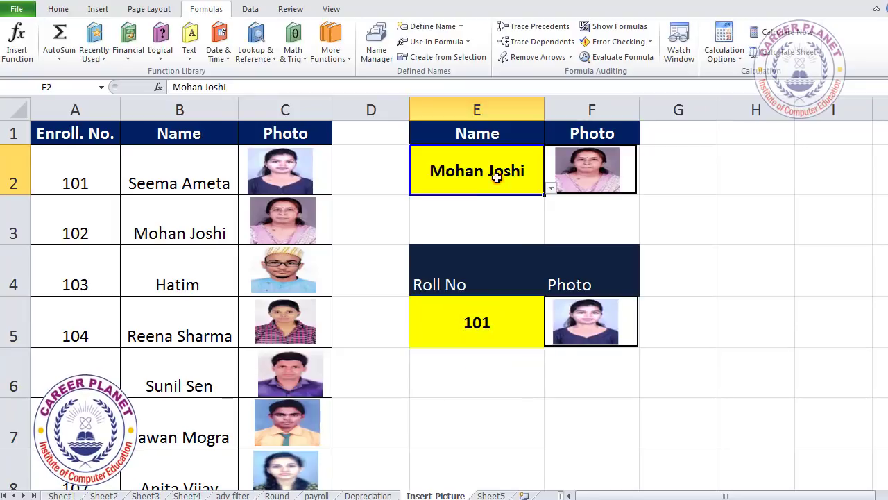
click(550, 189)
click(444, 252)
key(alt+Down)
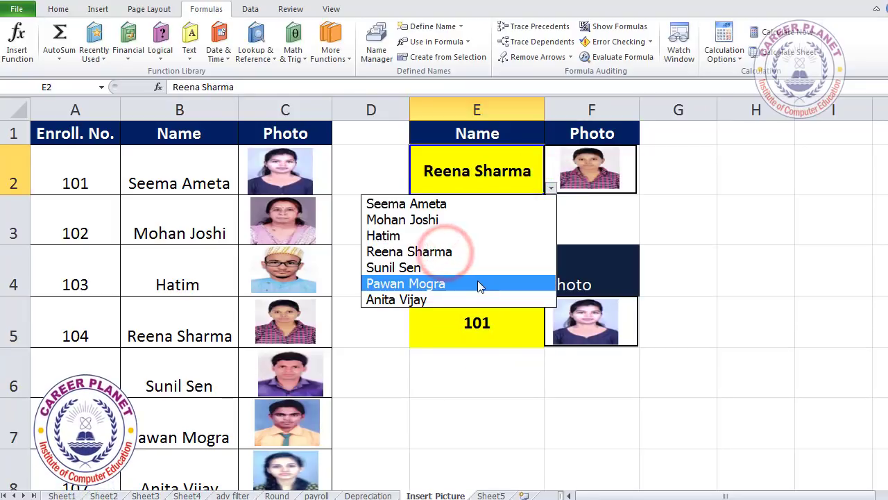
click(478, 284)
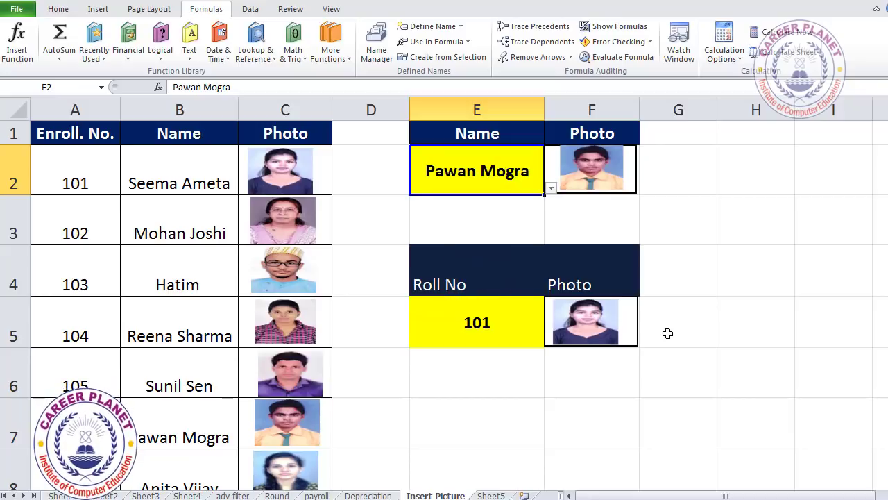